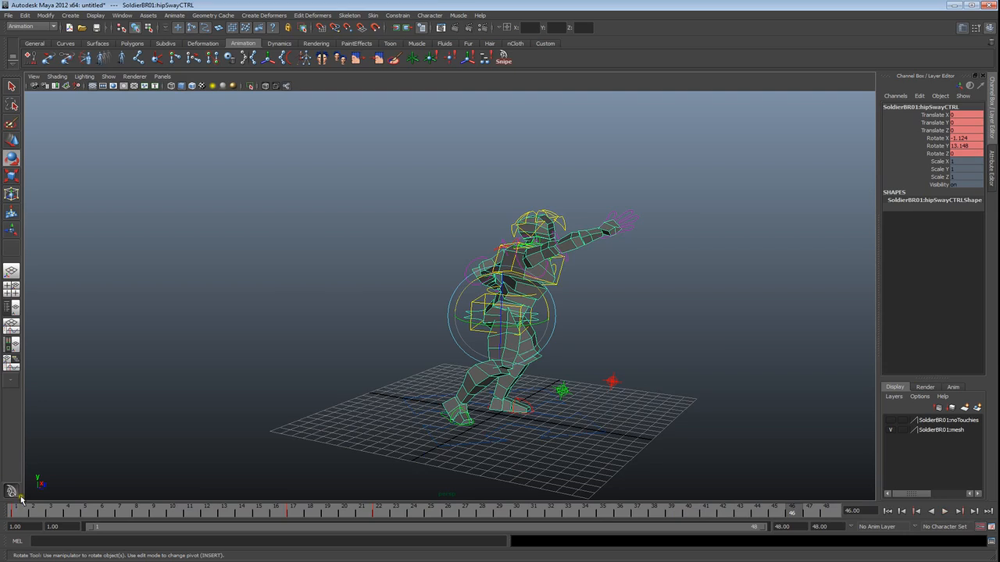
Step: Play back and scrub the 48-frame animation while viewing the soldier from several sides
{"action": "left_click_drag", "start_coordinate": [605, 420], "coordinate": [469, 415], "text": "alt"}
{"action": "scroll", "coordinate": [506, 422], "scroll_direction": "up", "scroll_amount": 4}
{"action": "left_click", "coordinate": [25, 515]}
{"action": "key", "text": "alt+v"}
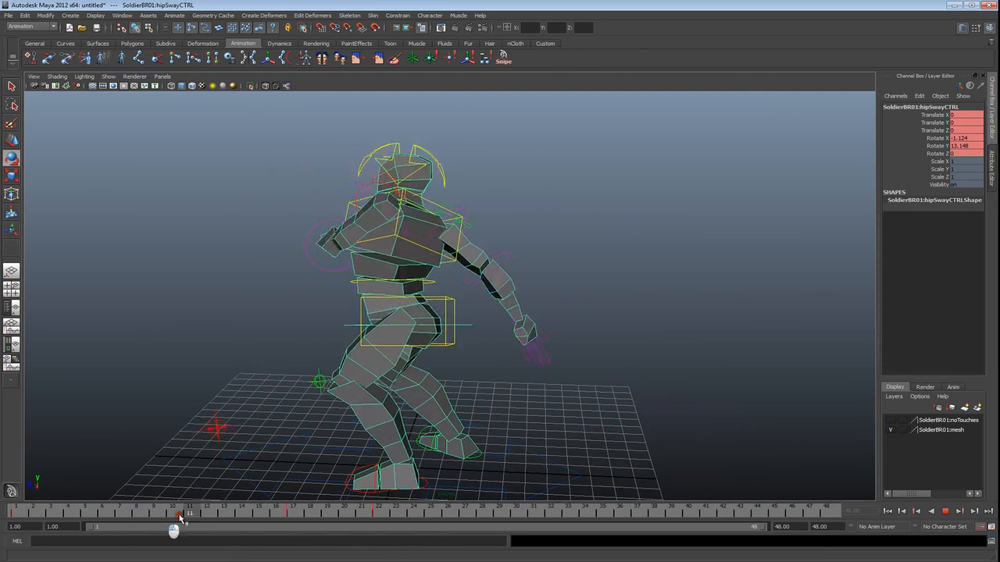
{"action": "left_click_drag", "start_coordinate": [23, 502], "coordinate": [411, 506]}
{"action": "left_click_drag", "start_coordinate": [261, 381], "coordinate": [519, 383], "text": "alt"}
{"action": "left_click_drag", "start_coordinate": [409, 512], "coordinate": [29, 506]}
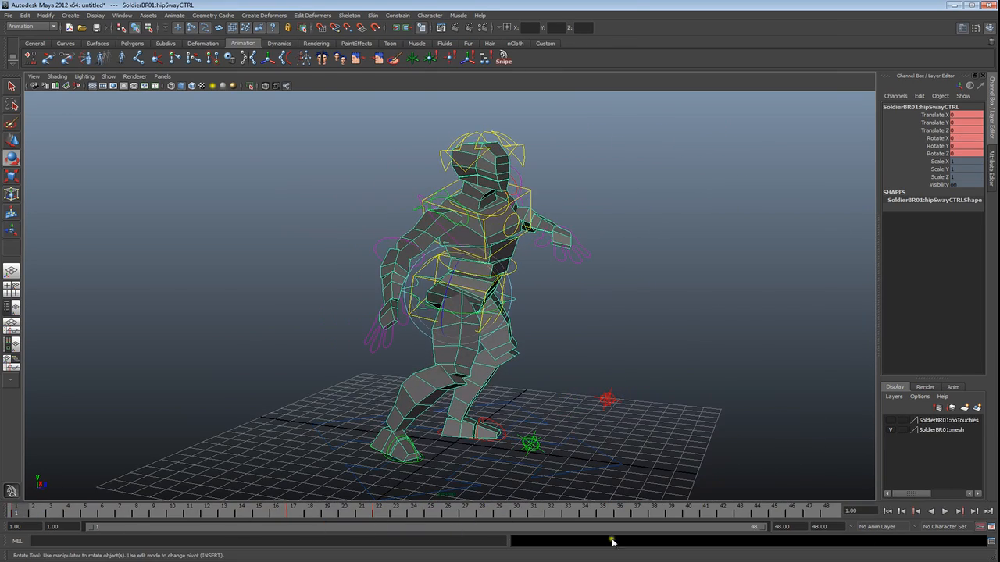
{"action": "left_click", "coordinate": [943, 510]}
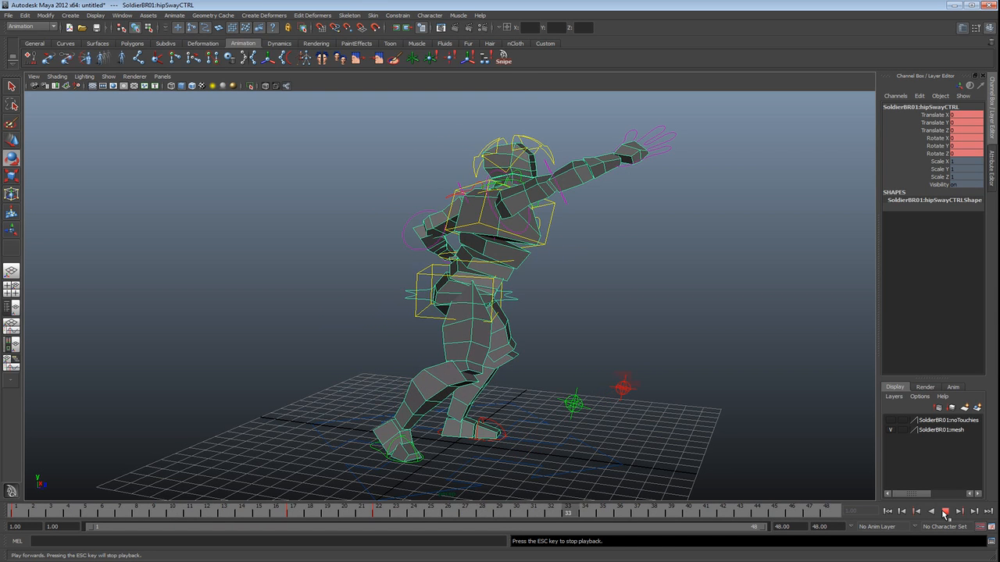
{"action": "left_click", "coordinate": [945, 512]}
Step: At frame 27, move the pelvis control to X -0.229, Y -1.972, Z 0.623
{"action": "key", "text": "e"}
{"action": "mouse_move", "coordinate": [136, 516]}
{"action": "left_mouse_down"}
{"action": "mouse_move", "coordinate": [47, 513]}
{"action": "mouse_move", "coordinate": [272, 512]}
{"action": "mouse_move", "coordinate": [44, 503]}
{"action": "mouse_move", "coordinate": [455, 513]}
{"action": "left_mouse_up"}
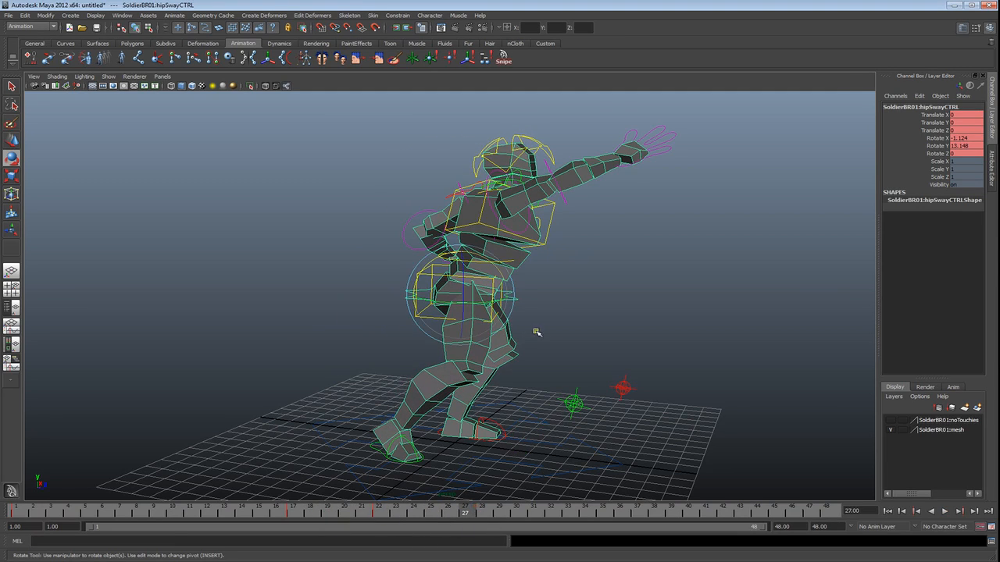
{"action": "left_click_drag", "start_coordinate": [536, 333], "coordinate": [489, 340], "text": "alt"}
{"action": "left_click", "coordinate": [429, 269]}
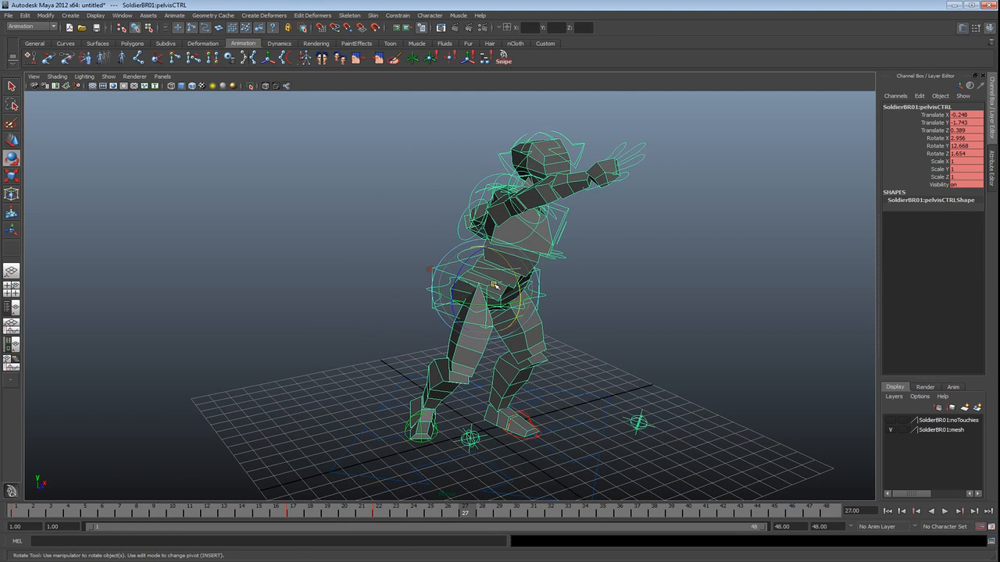
{"action": "key", "text": "w"}
{"action": "left_click_drag", "start_coordinate": [437, 273], "coordinate": [527, 312], "text": "alt"}
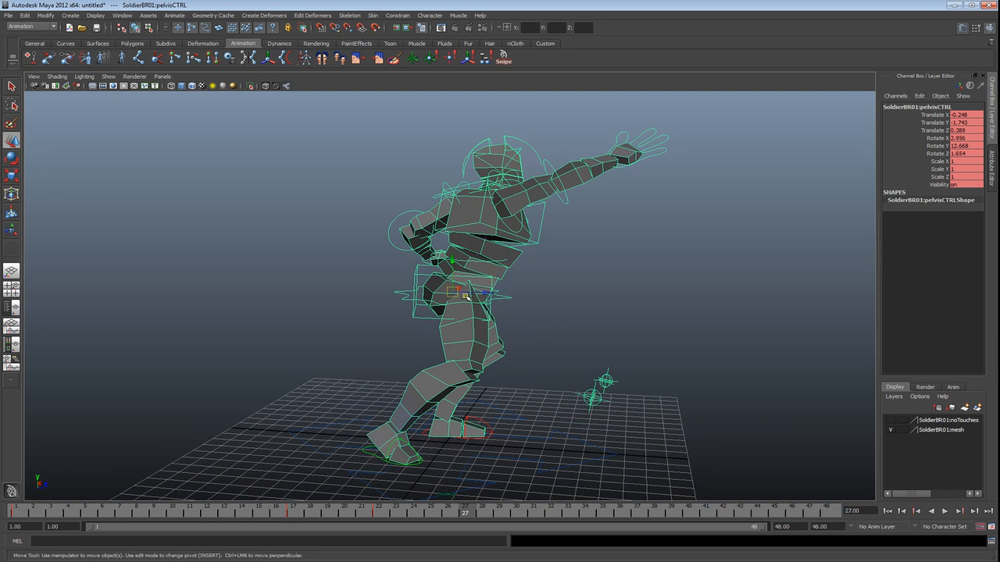
{"action": "left_click_drag", "start_coordinate": [453, 292], "coordinate": [458, 296]}
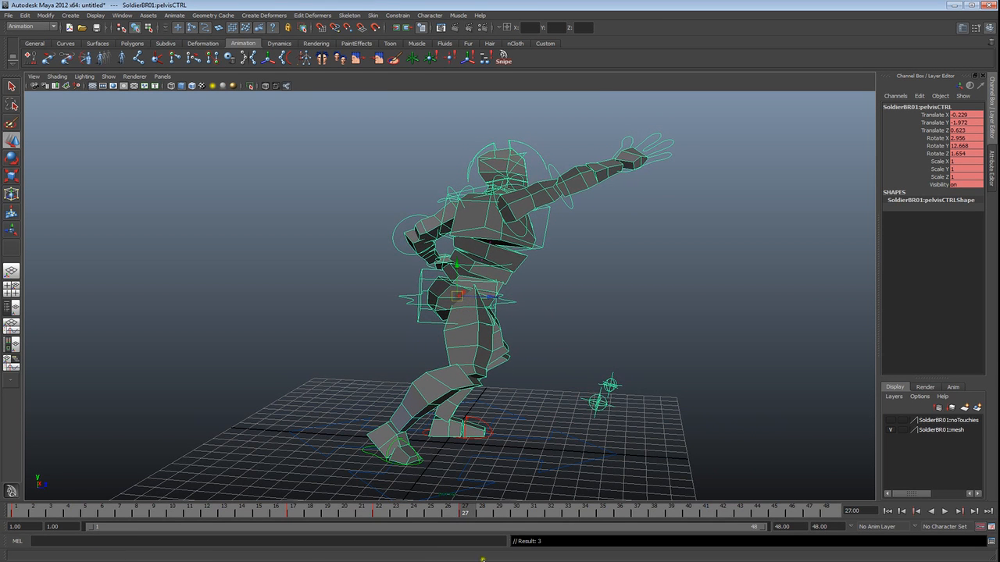
Step: Rotate the torso control at frame 27 to X 12.118, Y 24.123, Z -6.046
{"action": "mouse_move", "coordinate": [467, 512]}
{"action": "left_mouse_down"}
{"action": "mouse_move", "coordinate": [257, 519]}
{"action": "mouse_move", "coordinate": [558, 519]}
{"action": "mouse_move", "coordinate": [313, 518]}
{"action": "mouse_move", "coordinate": [404, 514]}
{"action": "mouse_move", "coordinate": [280, 506]}
{"action": "mouse_move", "coordinate": [217, 517]}
{"action": "mouse_move", "coordinate": [495, 528]}
{"action": "mouse_move", "coordinate": [290, 515]}
{"action": "mouse_move", "coordinate": [473, 518]}
{"action": "mouse_move", "coordinate": [458, 508]}
{"action": "mouse_move", "coordinate": [520, 305]}
{"action": "mouse_move", "coordinate": [398, 330]}
{"action": "mouse_move", "coordinate": [426, 314]}
{"action": "mouse_move", "coordinate": [432, 295]}
{"action": "mouse_move", "coordinate": [490, 298]}
{"action": "left_mouse_up"}
{"action": "left_click", "coordinate": [400, 331]}
{"action": "key", "text": "e"}
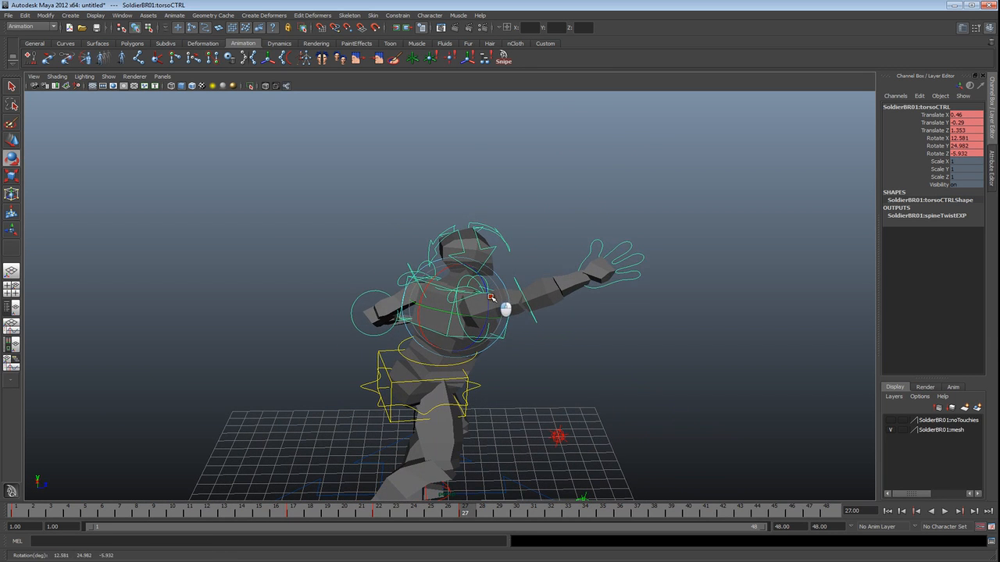
{"action": "scroll", "coordinate": [524, 336], "scroll_direction": "up", "scroll_amount": 5}
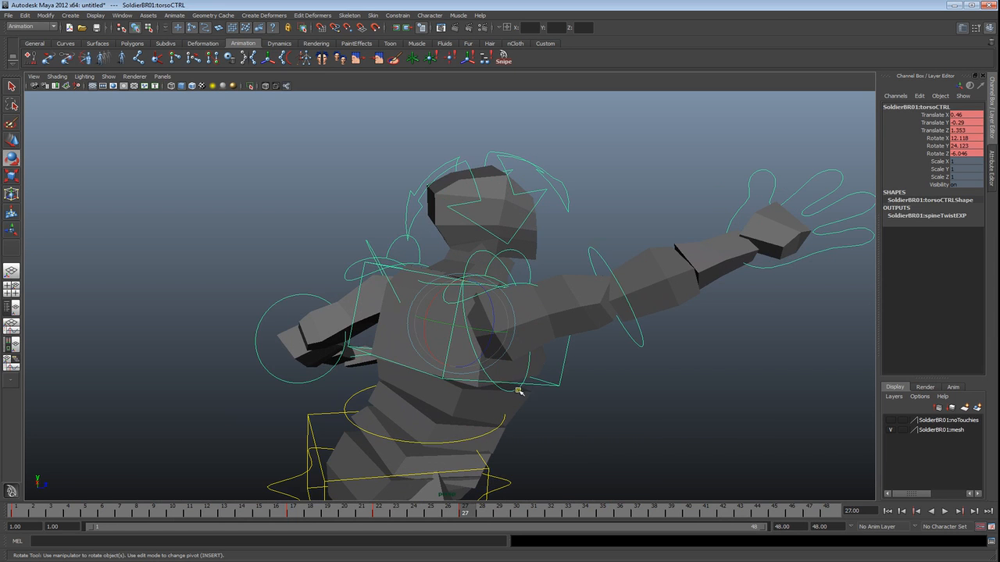
Step: Pose the right arm at frame 27, rotating the shoulder control to -59.847, -14.642, -60.058 and adjusting the elbow
{"action": "left_click", "coordinate": [484, 348]}
{"action": "left_click_drag", "start_coordinate": [468, 323], "coordinate": [467, 303]}
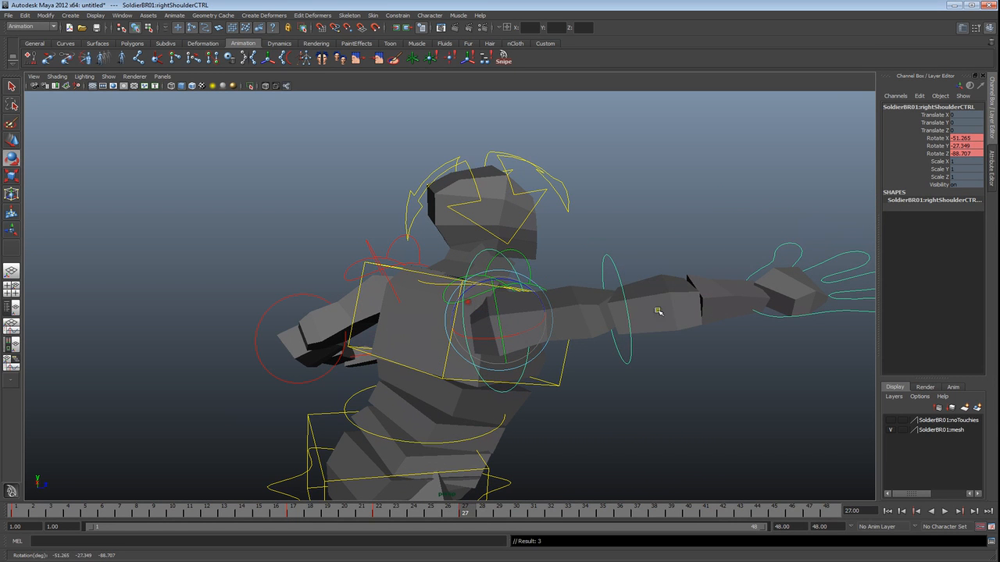
{"action": "left_click", "coordinate": [622, 276]}
{"action": "left_click_drag", "start_coordinate": [606, 322], "coordinate": [554, 328]}
{"action": "left_click", "coordinate": [402, 260]}
{"action": "left_click_drag", "start_coordinate": [391, 291], "coordinate": [449, 343]}
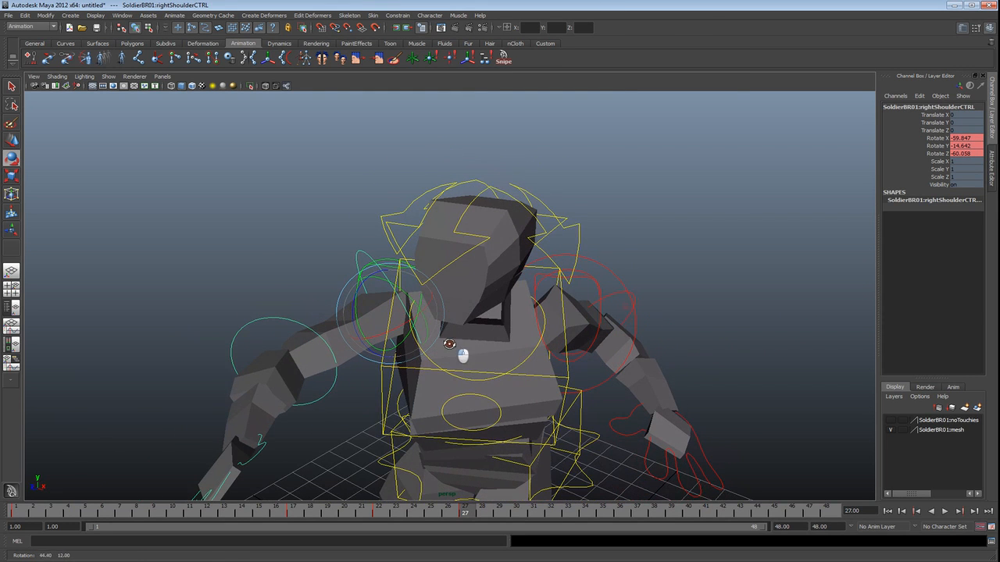
Step: Rotate the head control at frame 27, adjusting its angle from the front and from the side
{"action": "left_click", "coordinate": [486, 190]}
{"action": "left_click_drag", "start_coordinate": [455, 264], "coordinate": [481, 276]}
{"action": "right_click_drag", "start_coordinate": [481, 277], "coordinate": [471, 340], "text": "alt"}
{"action": "left_click_drag", "start_coordinate": [471, 340], "coordinate": [585, 330], "text": "alt"}
{"action": "left_click_drag", "start_coordinate": [524, 246], "coordinate": [535, 261]}
{"action": "left_click_drag", "start_coordinate": [637, 298], "coordinate": [466, 334], "text": "alt"}
{"action": "left_click", "coordinate": [505, 349]}
{"action": "left_click_drag", "start_coordinate": [509, 283], "coordinate": [559, 434]}
{"action": "key", "text": "ctrl+z"}
Step: Bend the left elbow control to Z -70.973 and rotate the left wrist control to 10.43, 24.267, -55.874
{"action": "left_click", "coordinate": [567, 331]}
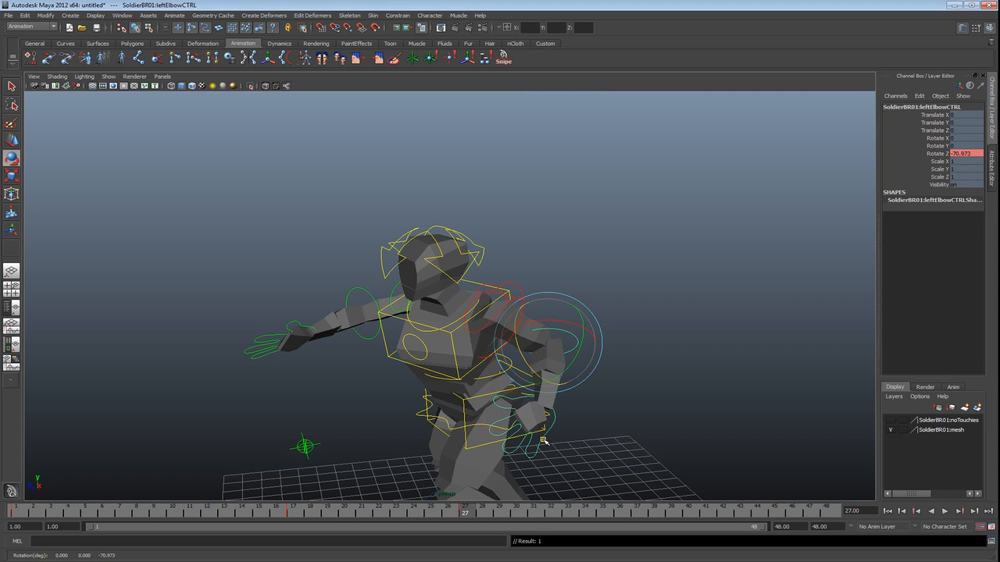
{"action": "left_click", "coordinate": [543, 439]}
{"action": "left_click_drag", "start_coordinate": [523, 399], "coordinate": [592, 320]}
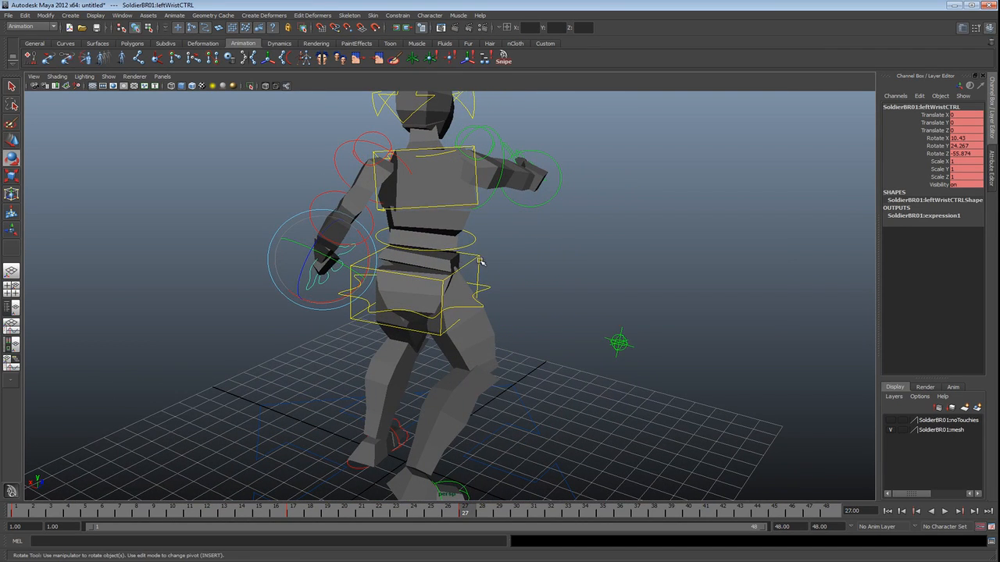
Step: Play back the animation and check the new frame 27 pose from a wider side view
{"action": "left_click", "coordinate": [480, 261]}
{"action": "left_click", "coordinate": [942, 511]}
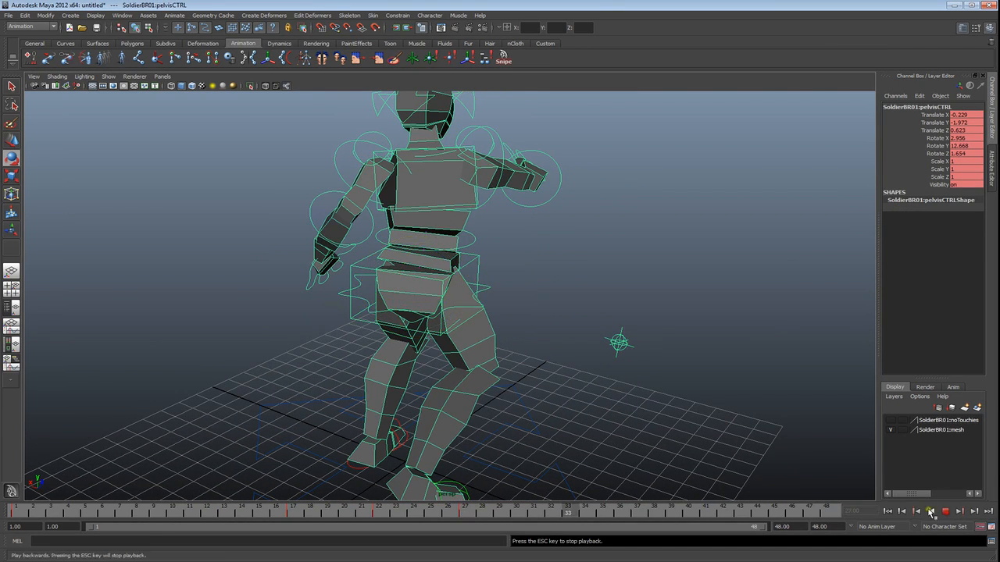
{"action": "scroll", "coordinate": [696, 418], "scroll_direction": "down", "scroll_amount": 4}
{"action": "left_click_drag", "start_coordinate": [700, 406], "coordinate": [607, 390], "text": "alt"}
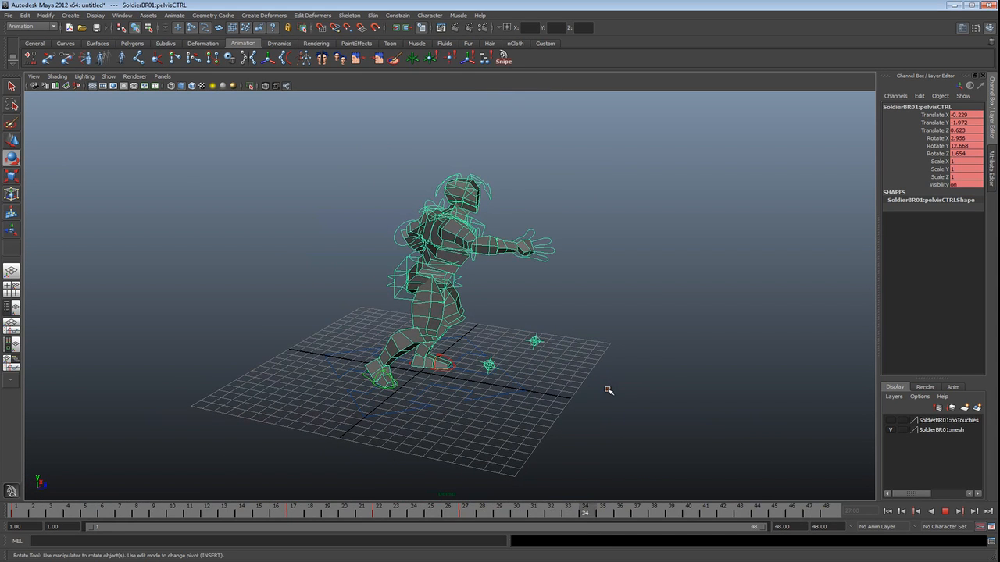
Step: Select the whole rig and shift its keys from frame 27 to frame 35
{"action": "left_click_drag", "start_coordinate": [264, 223], "coordinate": [553, 439]}
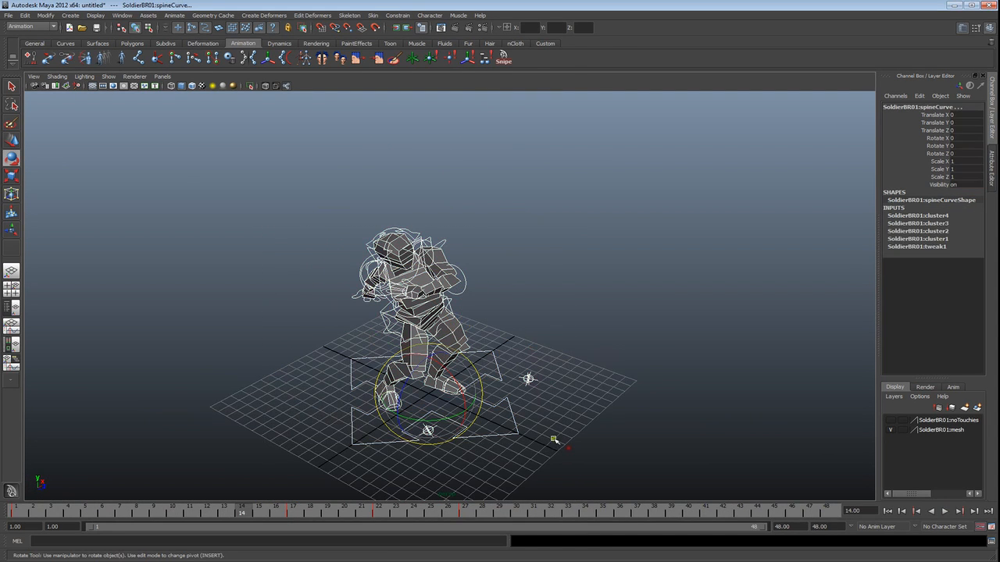
{"action": "left_click_drag", "start_coordinate": [466, 512], "coordinate": [546, 515]}
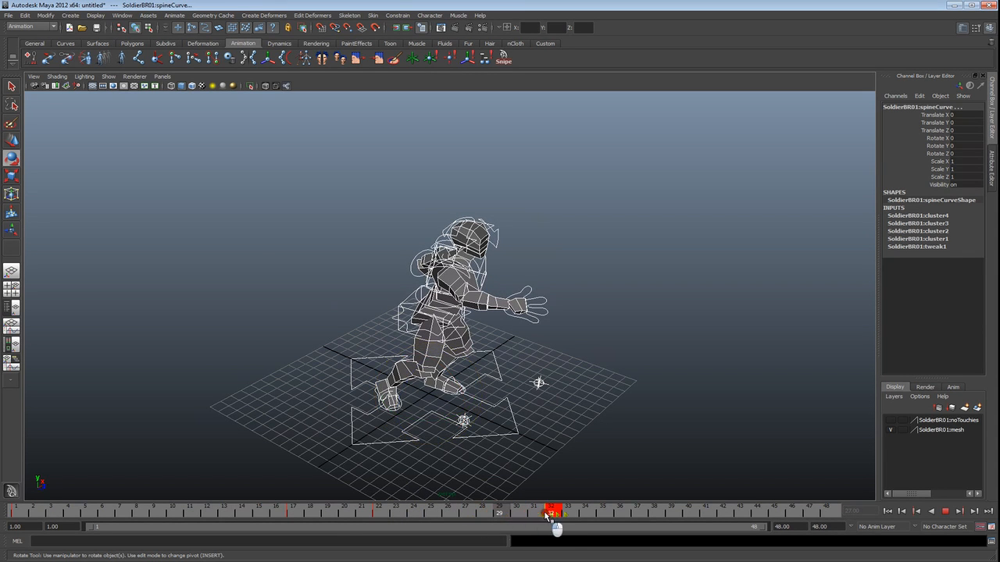
{"action": "left_click_drag", "start_coordinate": [474, 511], "coordinate": [472, 512]}
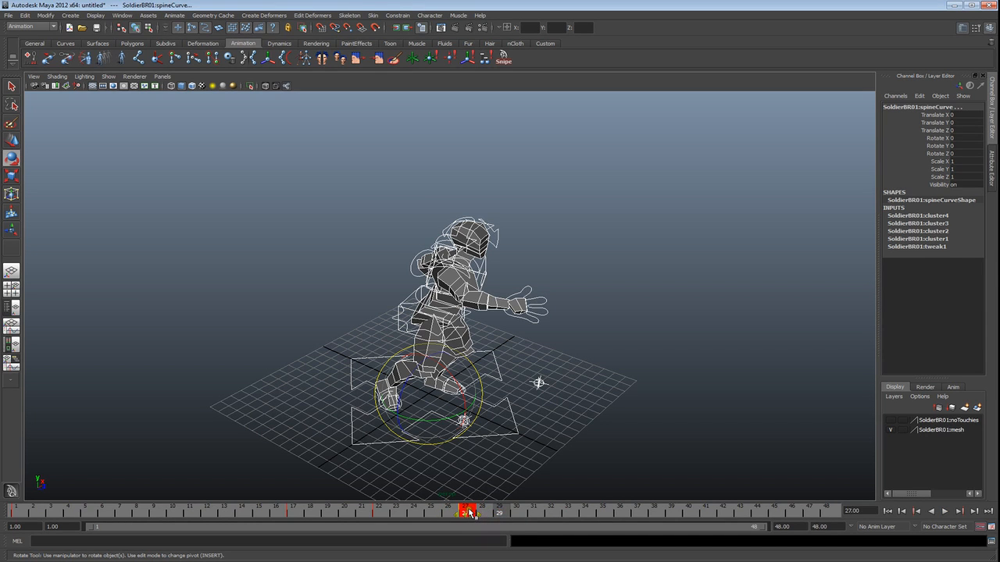
{"action": "left_click_drag", "start_coordinate": [469, 513], "coordinate": [537, 515]}
{"action": "left_click_drag", "start_coordinate": [606, 513], "coordinate": [606, 514]}
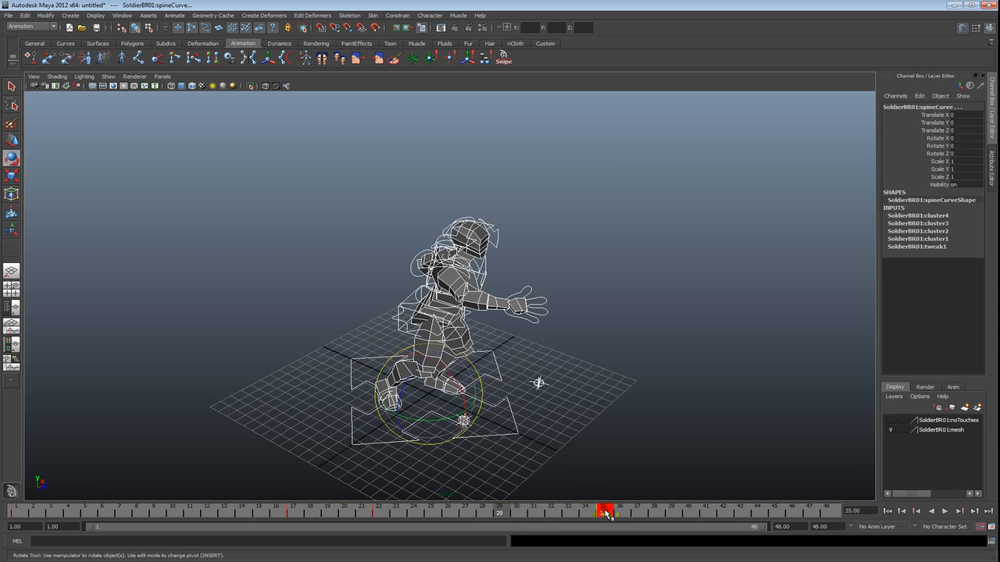
Step: Play back the retimed animation to check the slower move into frame 35
{"action": "left_click_drag", "start_coordinate": [528, 446], "coordinate": [558, 440], "text": "alt"}
{"action": "left_click", "coordinate": [341, 508]}
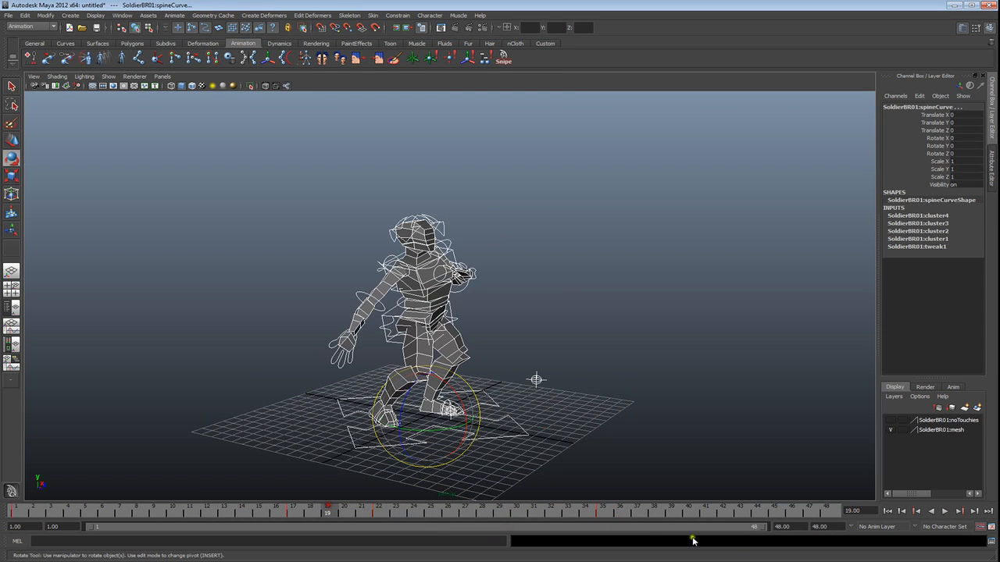
{"action": "left_click", "coordinate": [944, 512]}
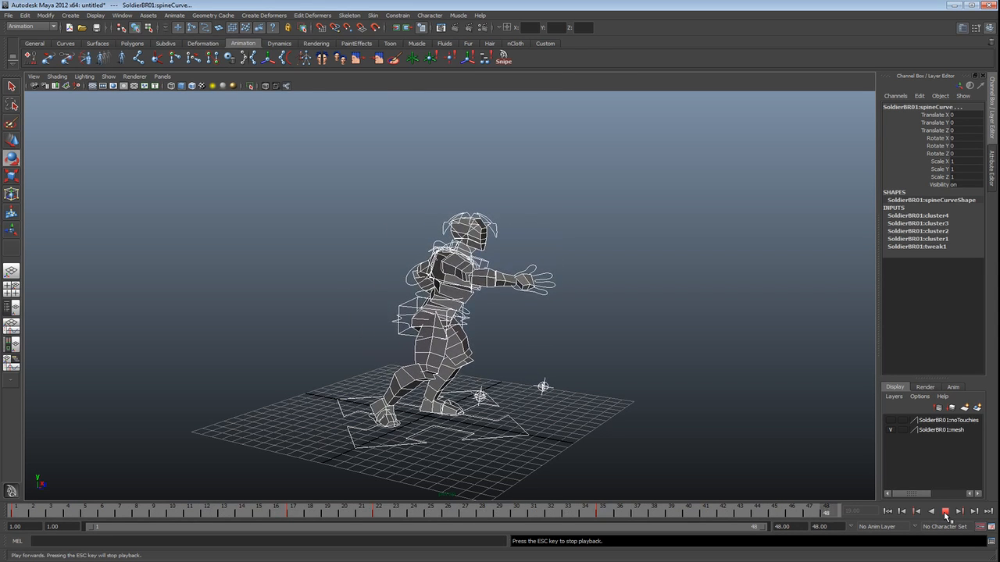
Step: Rotate the right shoulder control at frame 35 so the outstretched arm hangs lower
{"action": "key", "text": "5"}
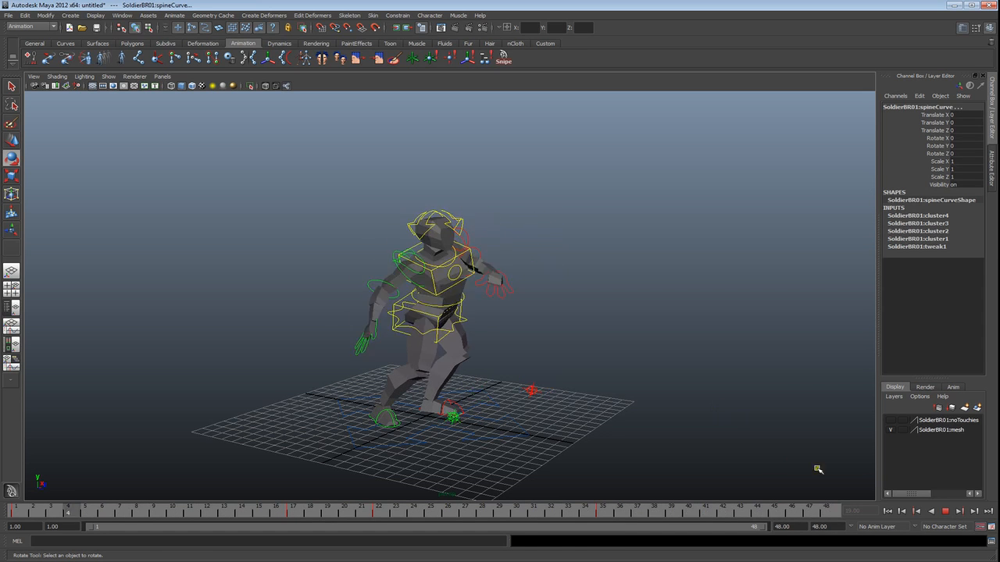
{"action": "left_click", "coordinate": [471, 255]}
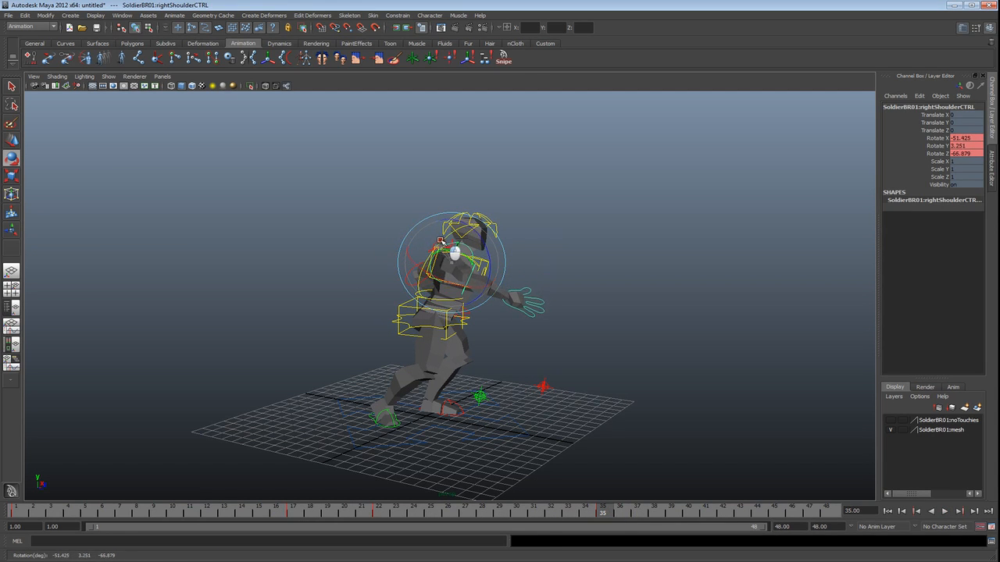
{"action": "left_click_drag", "start_coordinate": [490, 266], "coordinate": [494, 268]}
Step: At frame 35, rotate the pelvis control to 4.952, 5.046, 3.914 and move it to -0.223, -1.764, -0.407
{"action": "left_click_drag", "start_coordinate": [519, 274], "coordinate": [445, 298], "text": "alt"}
{"action": "scroll", "coordinate": [438, 313], "scroll_direction": "up", "scroll_amount": 5}
{"action": "left_click_drag", "start_coordinate": [375, 392], "coordinate": [322, 370], "text": "alt"}
{"action": "left_click", "coordinate": [365, 368]}
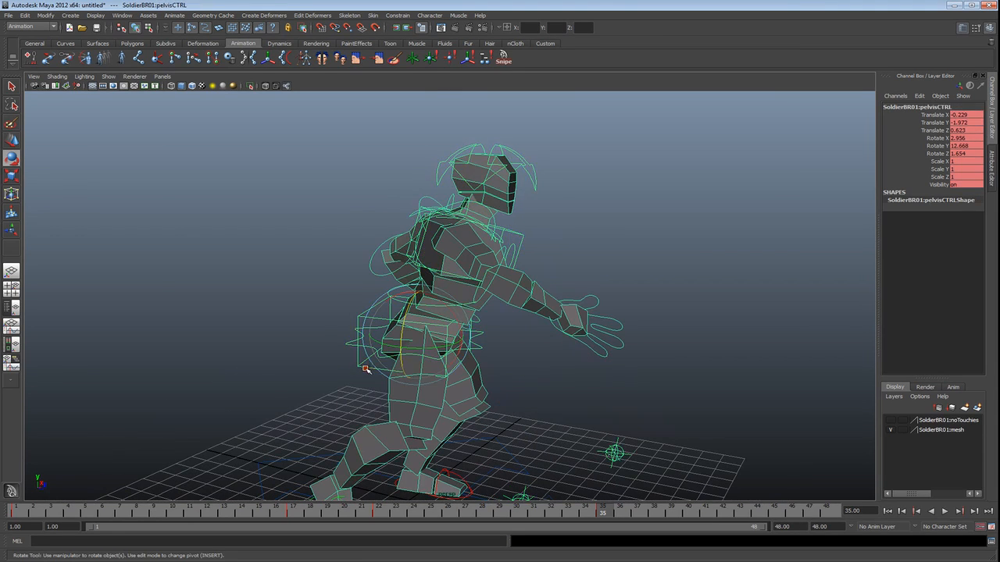
{"action": "mouse_move", "coordinate": [428, 343]}
{"action": "left_mouse_down"}
{"action": "mouse_move", "coordinate": [461, 357]}
{"action": "mouse_move", "coordinate": [406, 349]}
{"action": "mouse_move", "coordinate": [428, 337]}
{"action": "mouse_move", "coordinate": [461, 364]}
{"action": "mouse_move", "coordinate": [412, 344]}
{"action": "left_mouse_up"}
{"action": "key", "text": "w"}
{"action": "mouse_move", "coordinate": [593, 511]}
{"action": "left_mouse_down"}
{"action": "mouse_move", "coordinate": [261, 524]}
{"action": "mouse_move", "coordinate": [641, 519]}
{"action": "mouse_move", "coordinate": [341, 524]}
{"action": "mouse_move", "coordinate": [603, 515]}
{"action": "left_mouse_up"}
{"action": "left_click_drag", "start_coordinate": [428, 353], "coordinate": [423, 375], "text": "alt"}
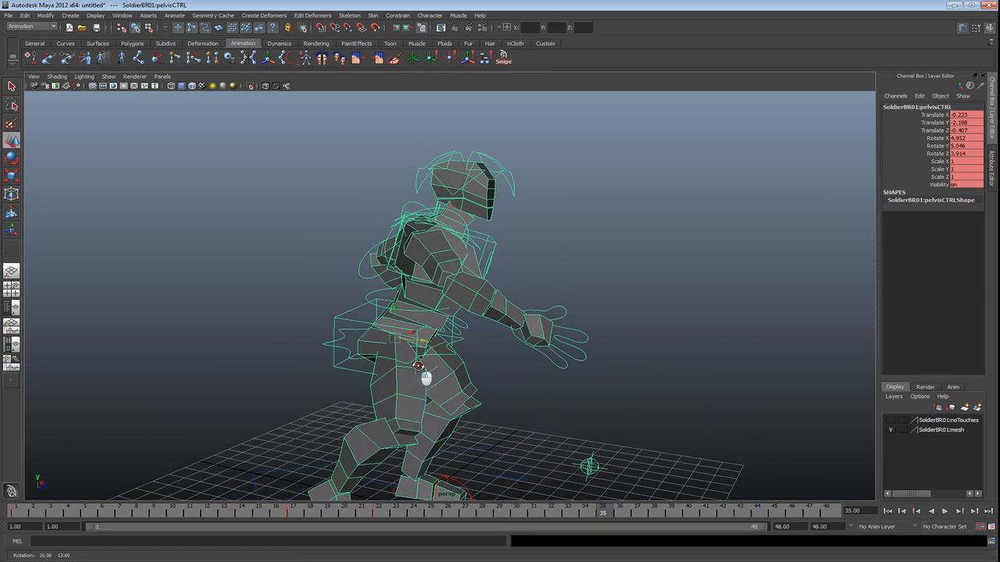
{"action": "left_click_drag", "start_coordinate": [399, 306], "coordinate": [466, 376], "text": "alt"}
Step: Play back the animation and check the hip movement from the front and both sides
{"action": "left_click", "coordinate": [946, 510]}
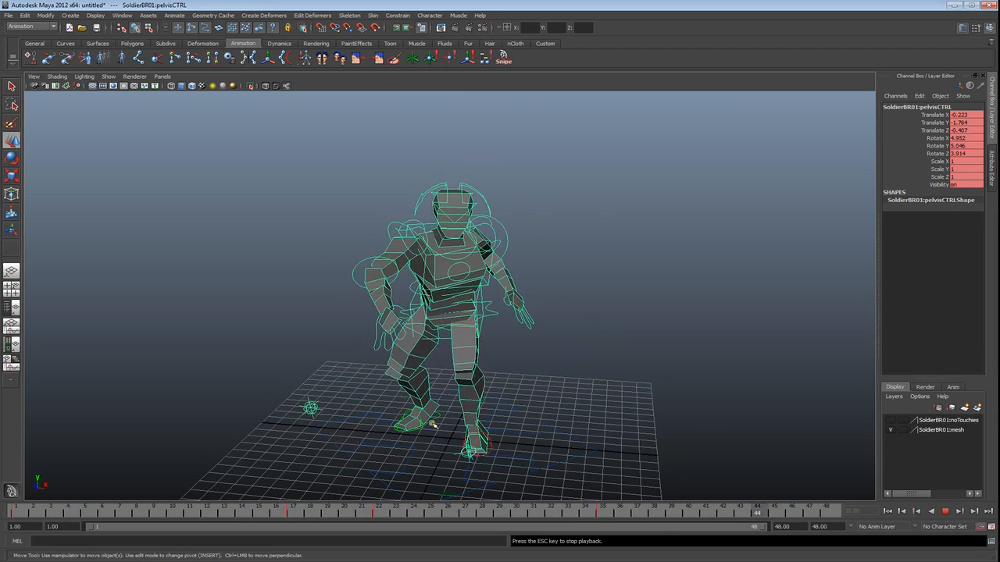
{"action": "left_click_drag", "start_coordinate": [434, 424], "coordinate": [547, 413], "text": "alt"}
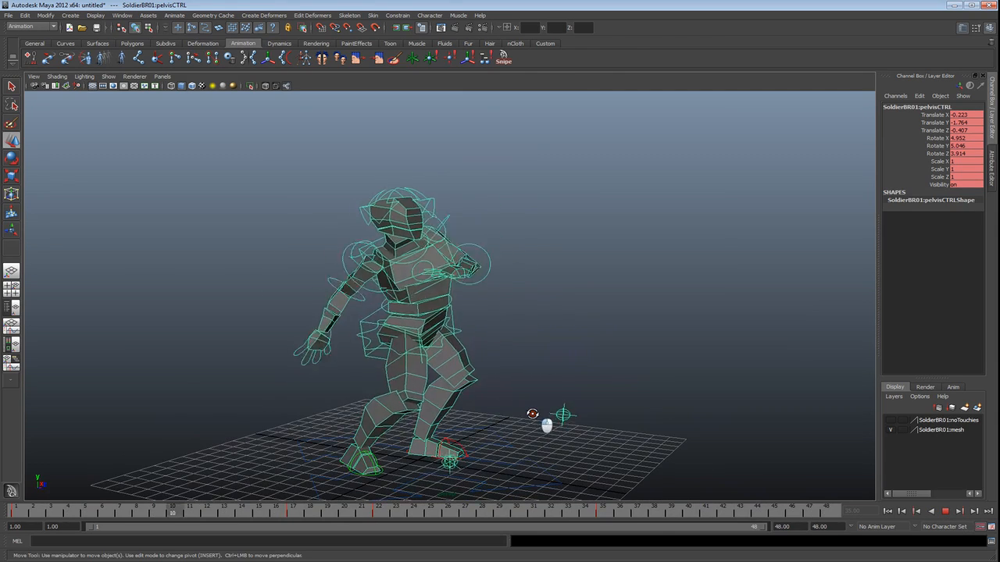
{"action": "left_click", "coordinate": [944, 512]}
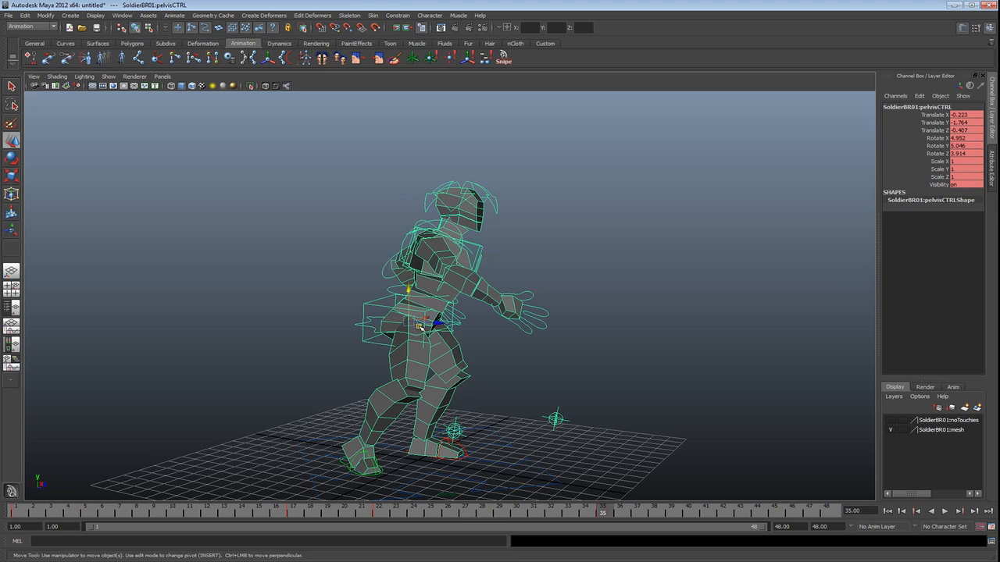
{"action": "left_click", "coordinate": [946, 512]}
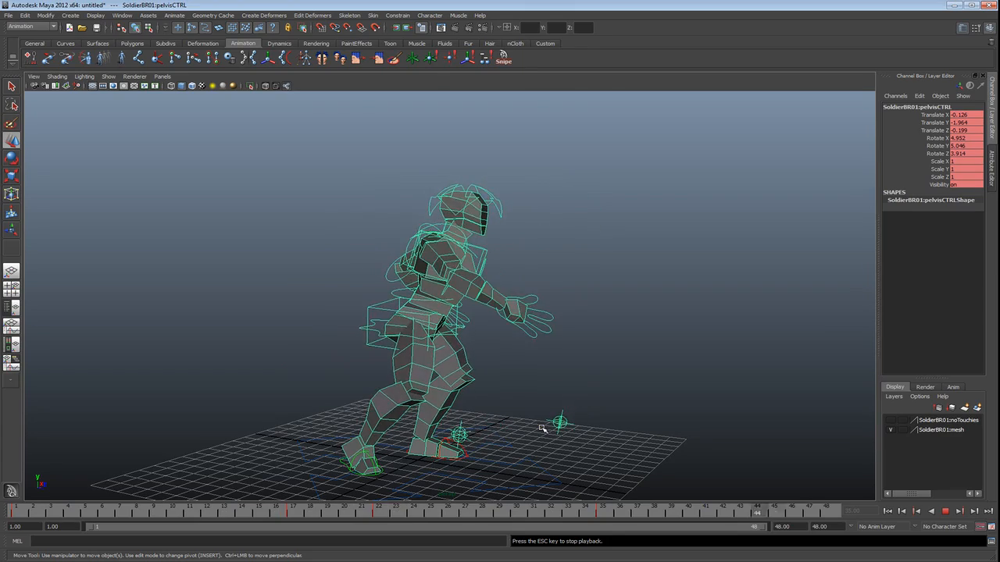
{"action": "left_click_drag", "start_coordinate": [369, 418], "coordinate": [707, 418], "text": "alt"}
{"action": "left_click_drag", "start_coordinate": [549, 417], "coordinate": [526, 401], "text": "alt"}
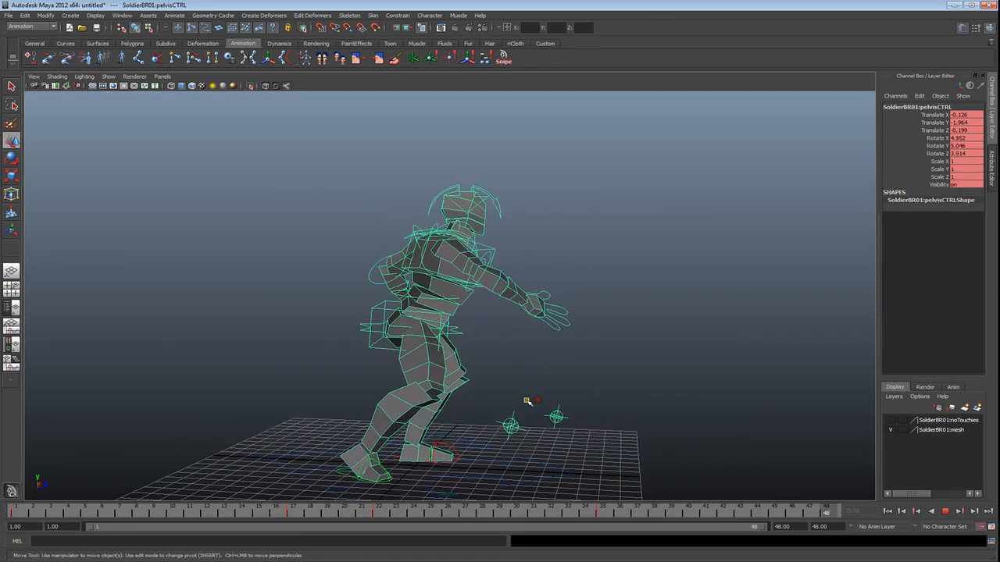
{"action": "left_click", "coordinate": [951, 511]}
Step: Rotate the pelvis control at frame 17 to X -3.404, Y -27.469, Z 20.824
{"action": "mouse_move", "coordinate": [43, 511]}
{"action": "left_mouse_down"}
{"action": "mouse_move", "coordinate": [117, 522]}
{"action": "mouse_move", "coordinate": [402, 522]}
{"action": "mouse_move", "coordinate": [52, 520]}
{"action": "left_mouse_up"}
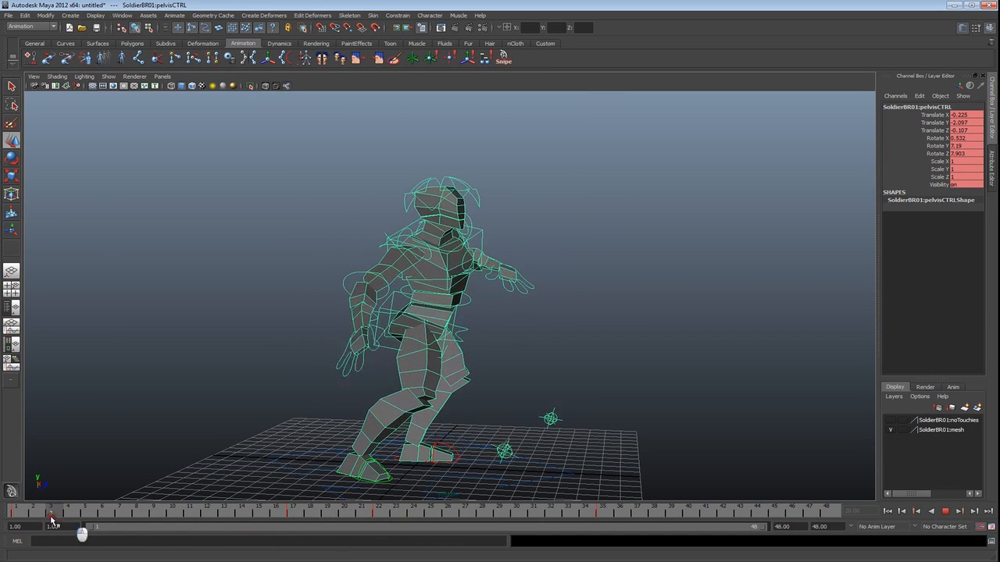
{"action": "left_click_drag", "start_coordinate": [258, 469], "coordinate": [468, 388], "text": "alt"}
{"action": "key", "text": "e"}
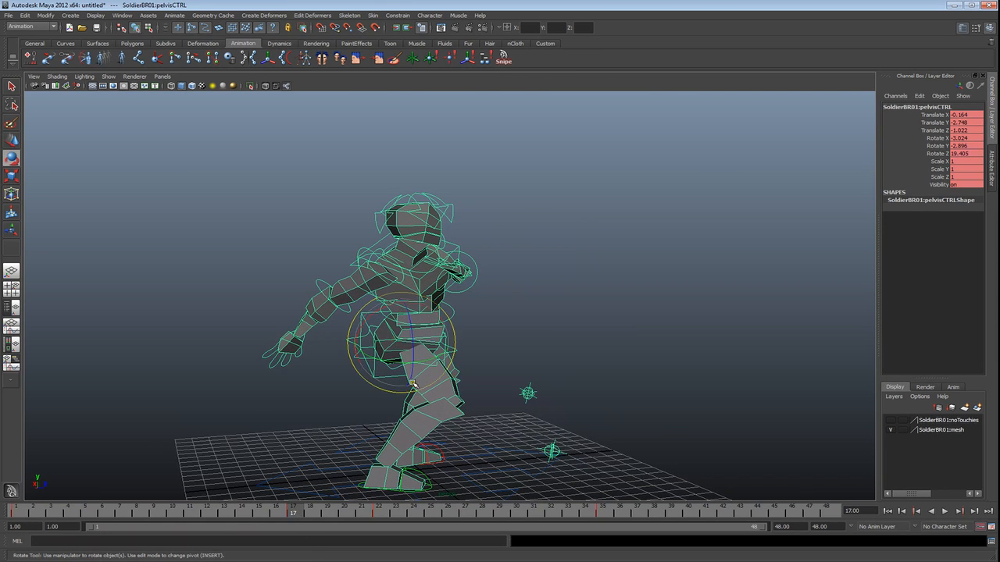
{"action": "mouse_move", "coordinate": [402, 363]}
{"action": "left_mouse_down"}
{"action": "mouse_move", "coordinate": [394, 361]}
{"action": "mouse_move", "coordinate": [435, 395]}
{"action": "mouse_move", "coordinate": [402, 345]}
{"action": "left_mouse_up"}
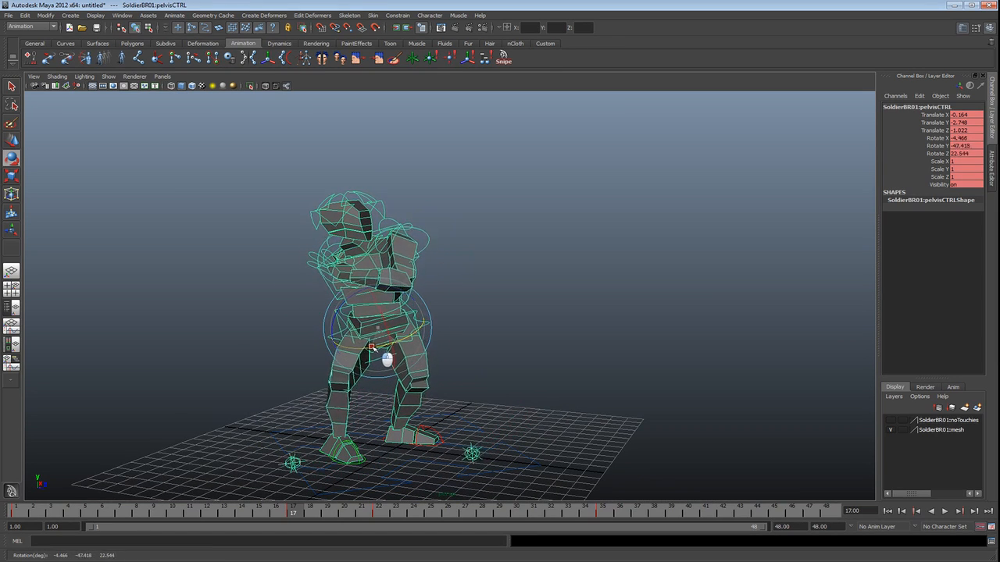
{"action": "left_click_drag", "start_coordinate": [389, 344], "coordinate": [406, 367], "text": "alt"}
Step: Scrub through the opening frames to check how the hips turn into the frame 17 pose
{"action": "mouse_move", "coordinate": [22, 513]}
{"action": "left_mouse_down"}
{"action": "mouse_move", "coordinate": [497, 501]}
{"action": "mouse_move", "coordinate": [92, 500]}
{"action": "mouse_move", "coordinate": [508, 503]}
{"action": "mouse_move", "coordinate": [27, 495]}
{"action": "left_mouse_up"}
{"action": "mouse_move", "coordinate": [151, 495]}
{"action": "left_mouse_down"}
{"action": "mouse_move", "coordinate": [437, 500]}
{"action": "mouse_move", "coordinate": [47, 495]}
{"action": "mouse_move", "coordinate": [390, 497]}
{"action": "mouse_move", "coordinate": [45, 503]}
{"action": "left_mouse_up"}
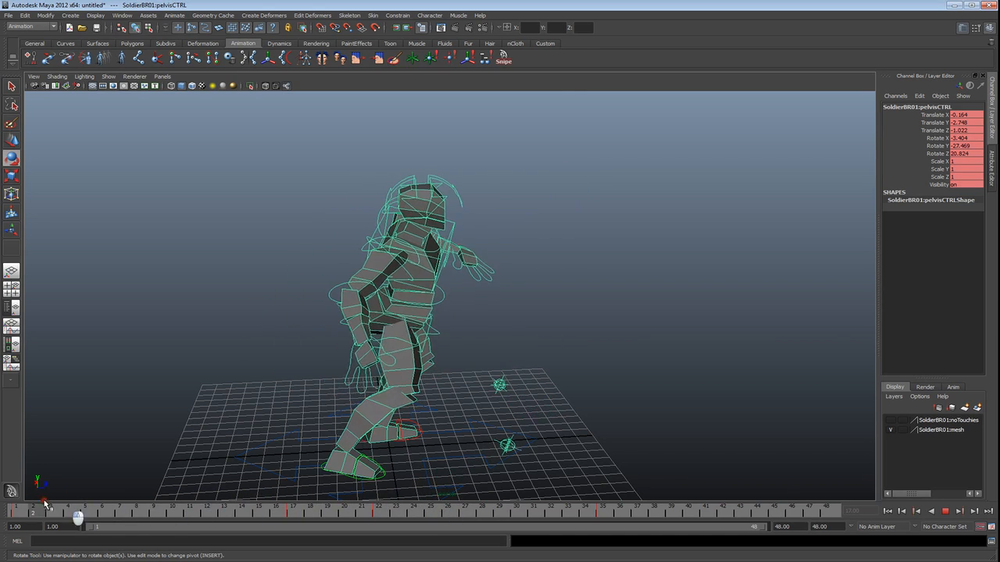
{"action": "left_click_drag", "start_coordinate": [434, 444], "coordinate": [447, 444], "text": "alt"}
Step: Scrub between frames 17 and 24 and play back the motion, examining the right foot and pelvis from several angles
{"action": "left_click", "coordinate": [365, 429]}
{"action": "left_click_drag", "start_coordinate": [24, 512], "coordinate": [411, 500]}
{"action": "left_click_drag", "start_coordinate": [434, 388], "coordinate": [550, 381], "text": "alt"}
{"action": "left_click_drag", "start_coordinate": [478, 396], "coordinate": [522, 389], "text": "alt"}
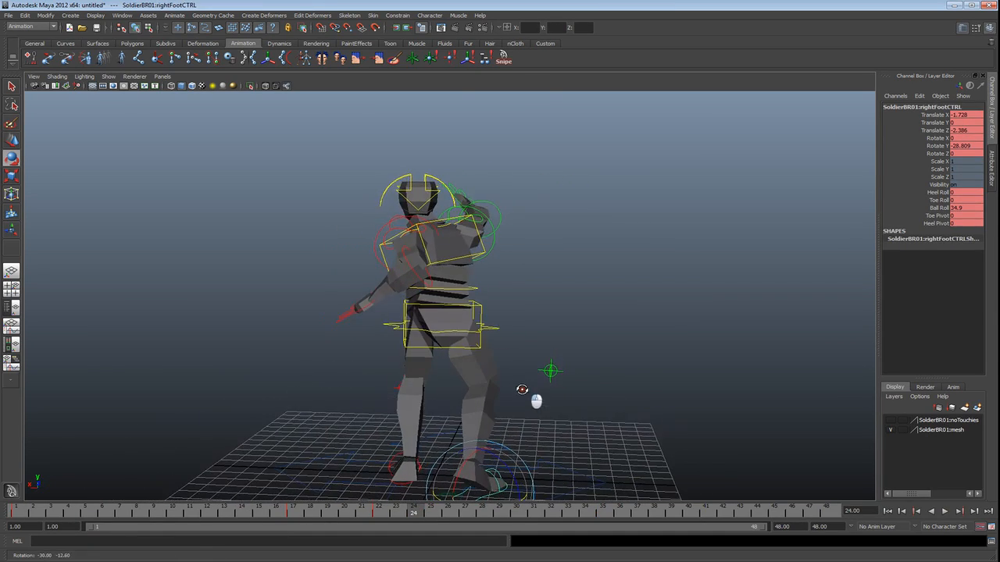
{"action": "left_click", "coordinate": [482, 305]}
{"action": "key", "text": "e"}
{"action": "left_click_drag", "start_coordinate": [597, 442], "coordinate": [466, 440], "text": "alt"}
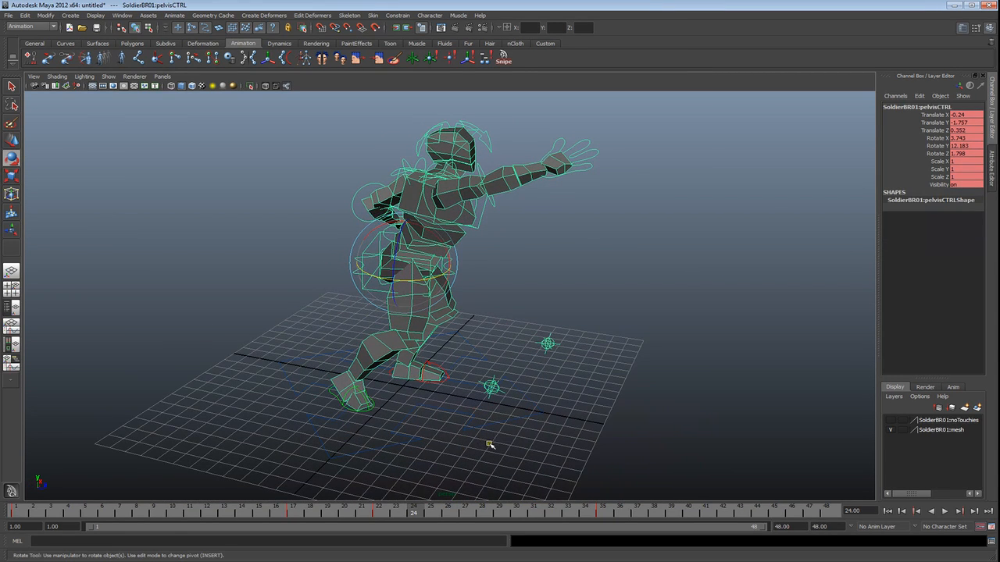
{"action": "mouse_move", "coordinate": [424, 519]}
{"action": "left_mouse_down"}
{"action": "mouse_move", "coordinate": [84, 514]}
{"action": "mouse_move", "coordinate": [294, 511]}
{"action": "left_mouse_up"}
{"action": "left_click_drag", "start_coordinate": [470, 431], "coordinate": [445, 417], "text": "alt"}
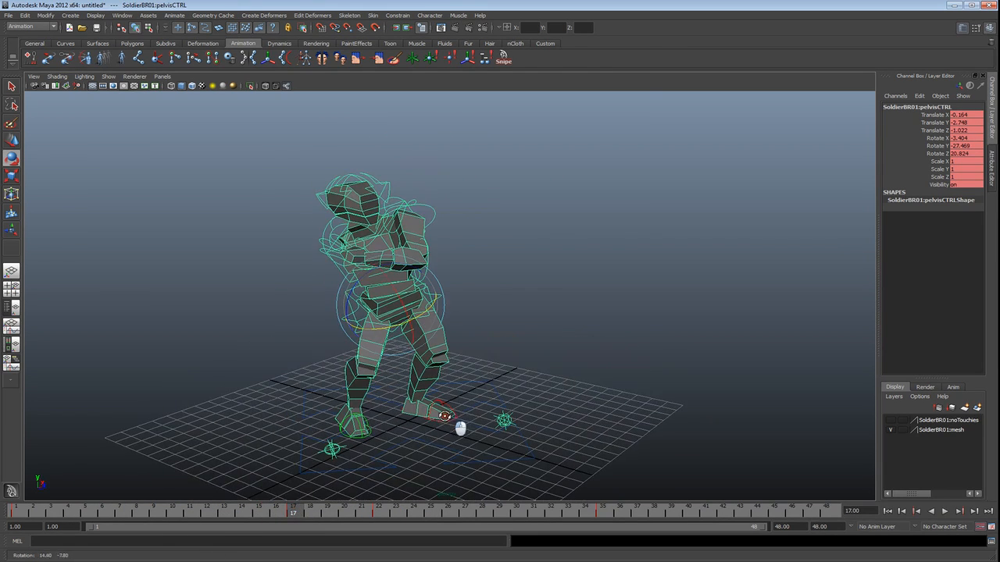
{"action": "left_click", "coordinate": [369, 430]}
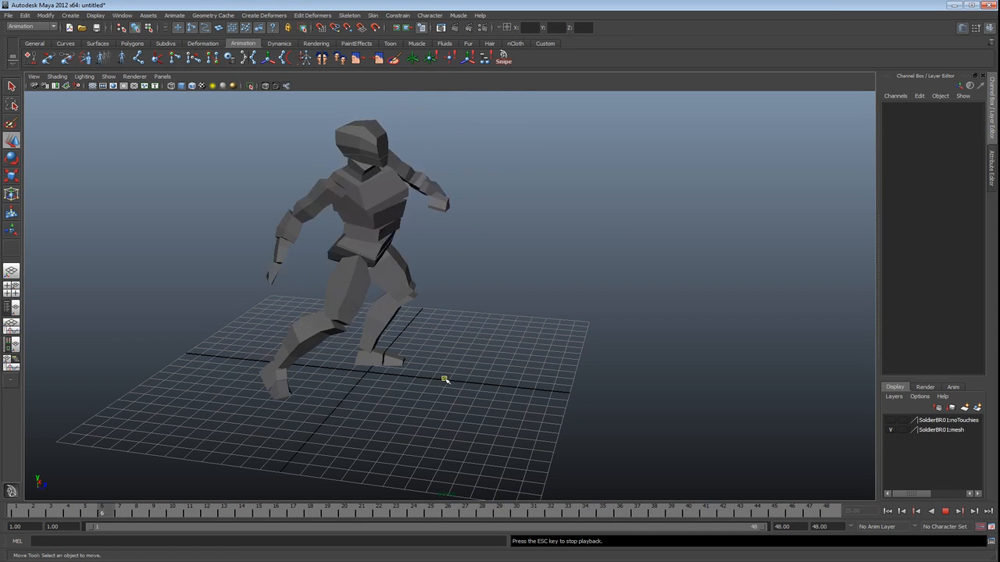
{"action": "key", "text": "Escape"}
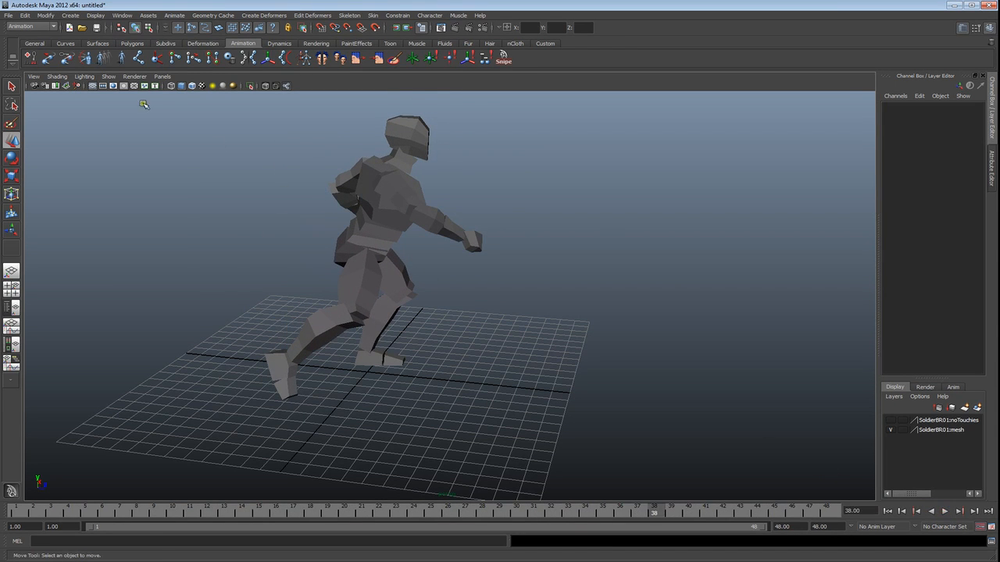
Step: Display the rig's control curves in the viewport again
{"action": "left_click", "coordinate": [109, 77]}
{"action": "left_click", "coordinate": [125, 121]}
{"action": "mouse_move", "coordinate": [384, 355]}
{"action": "left_mouse_down", "text": "alt"}
{"action": "mouse_move", "coordinate": [373, 355]}
{"action": "mouse_move", "coordinate": [475, 364]}
{"action": "mouse_move", "coordinate": [379, 361]}
{"action": "left_mouse_up", "text": "alt"}
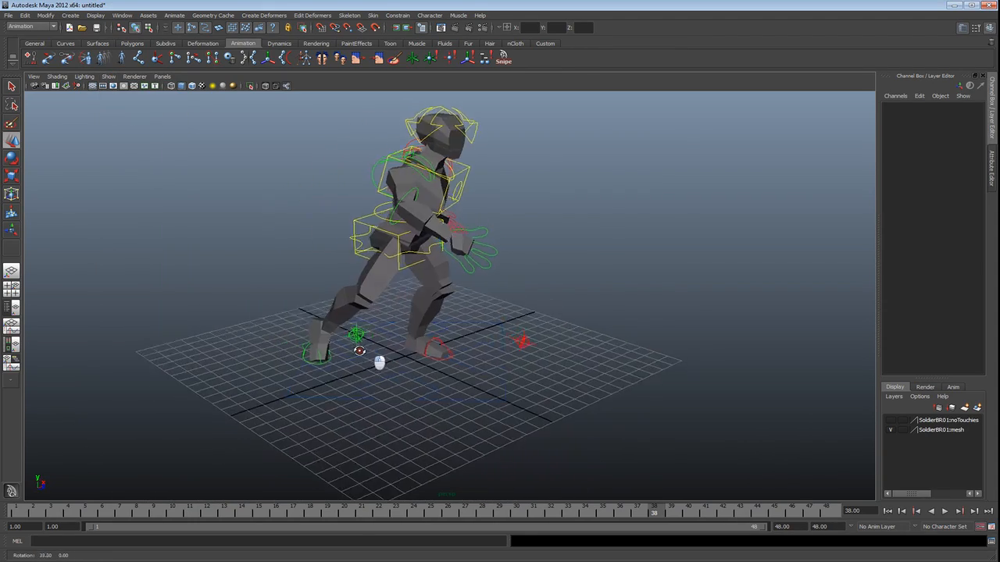
{"action": "middle_click_drag", "start_coordinate": [379, 362], "coordinate": [395, 367], "text": "alt"}
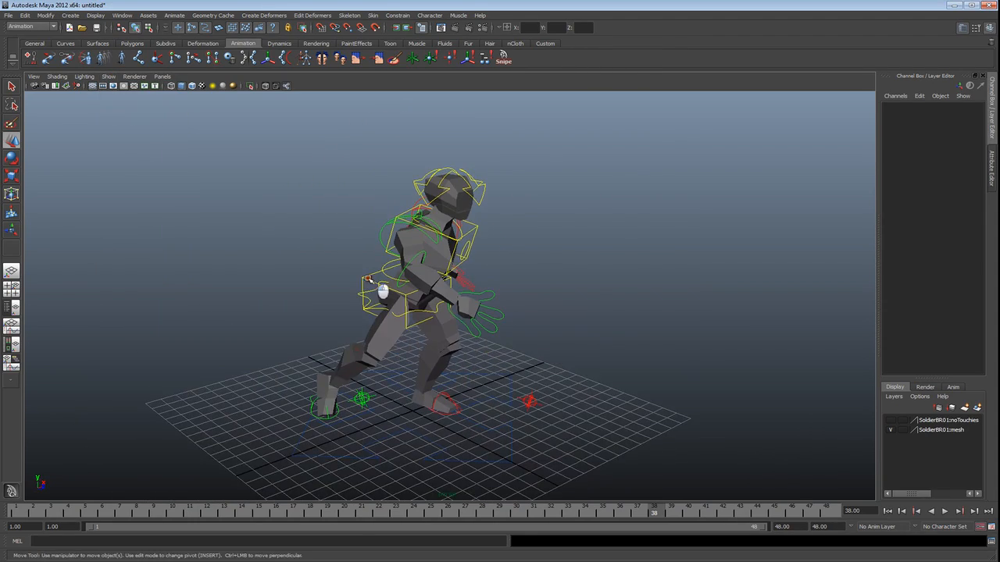
Step: Lower the pelvis control at frame 26, and move it at frame 35 to Translate X -0.043 and Z 0.375
{"action": "left_click", "coordinate": [368, 279]}
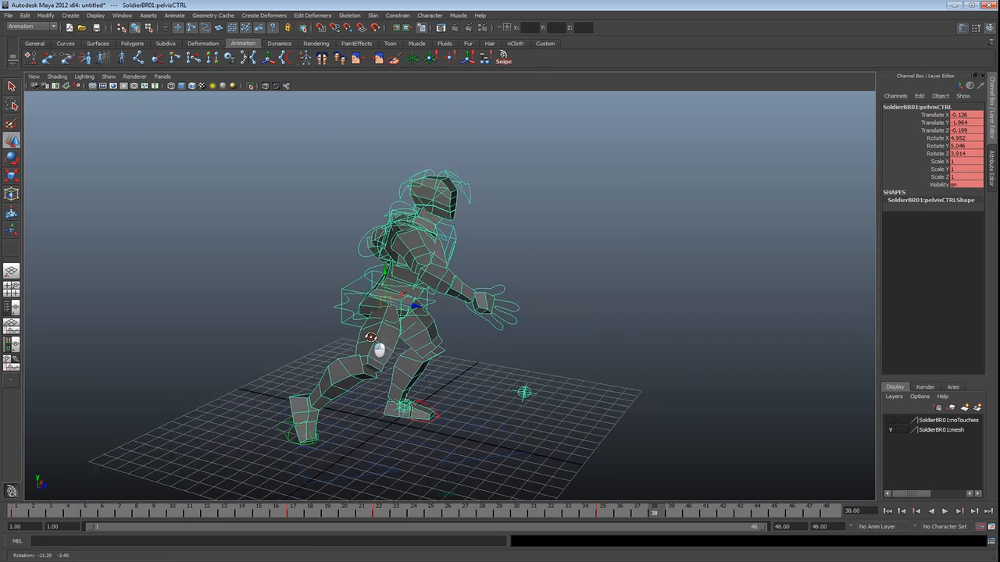
{"action": "left_click", "coordinate": [479, 513]}
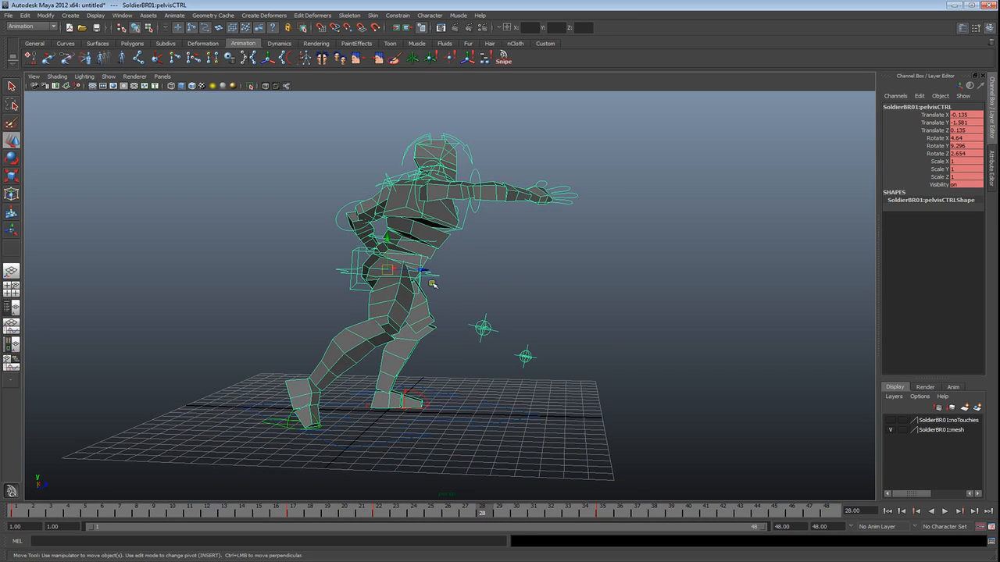
{"action": "left_click_drag", "start_coordinate": [479, 515], "coordinate": [455, 497]}
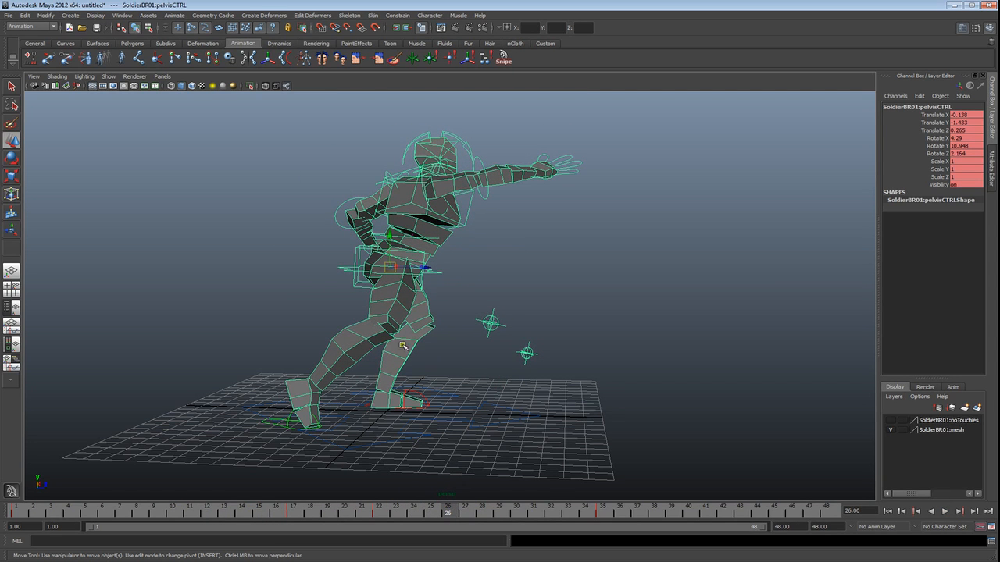
{"action": "left_click_drag", "start_coordinate": [387, 270], "coordinate": [392, 289]}
{"action": "left_click_drag", "start_coordinate": [446, 518], "coordinate": [601, 522]}
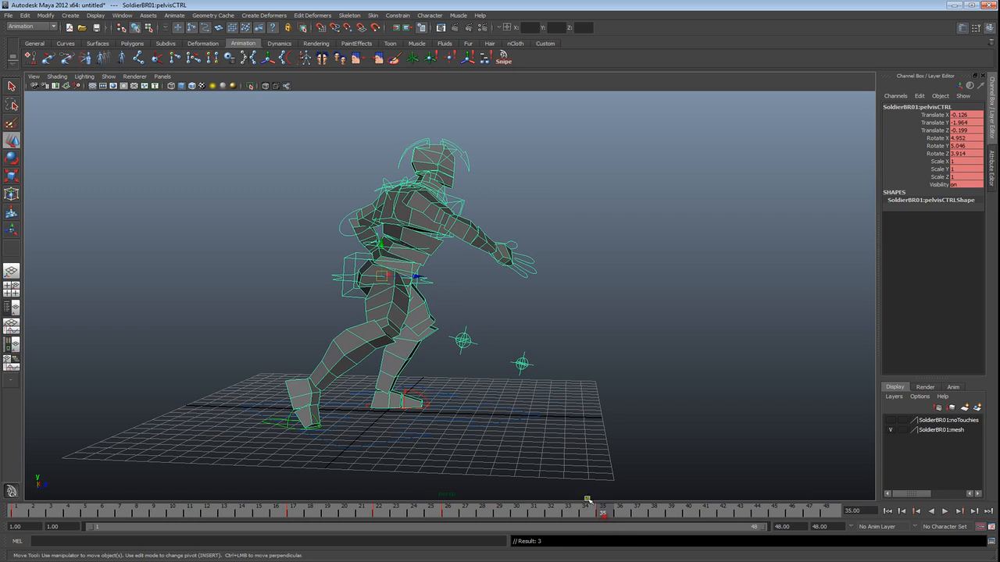
{"action": "left_click_drag", "start_coordinate": [378, 280], "coordinate": [392, 279]}
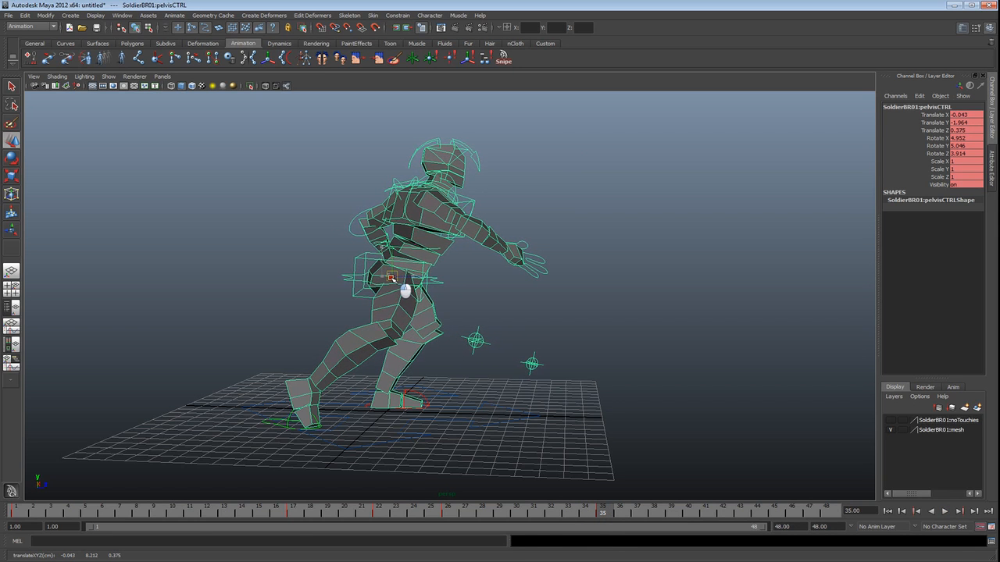
Step: Key the right foot control at frame 20 and move it at frame 22 to -2.914, 0.437, -4.09
{"action": "left_click", "coordinate": [287, 422]}
{"action": "left_click_drag", "start_coordinate": [456, 521], "coordinate": [380, 513]}
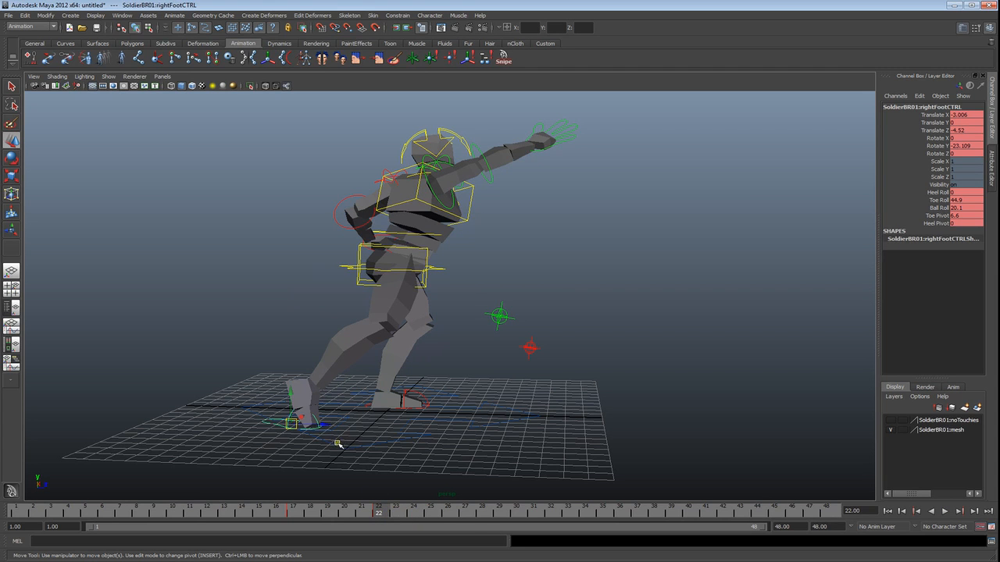
{"action": "left_click_drag", "start_coordinate": [375, 511], "coordinate": [298, 515]}
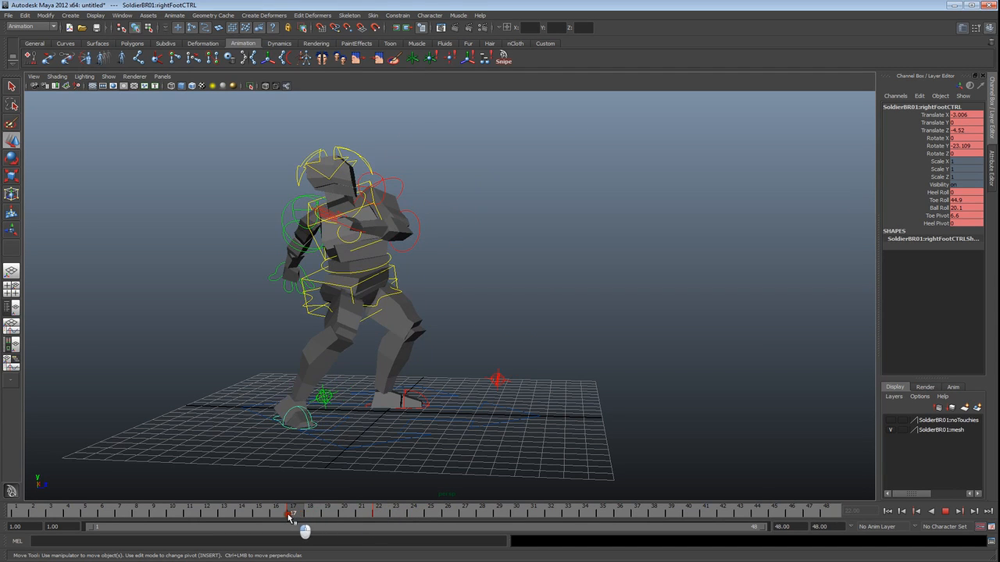
{"action": "key", "text": "alt+v"}
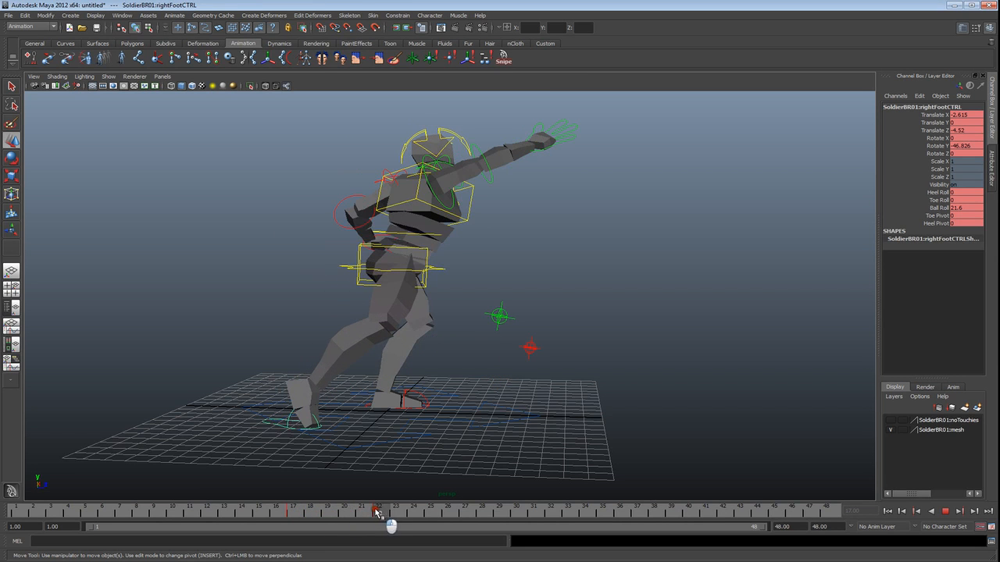
{"action": "mouse_move", "coordinate": [381, 513]}
{"action": "left_mouse_down"}
{"action": "mouse_move", "coordinate": [302, 515]}
{"action": "mouse_move", "coordinate": [385, 512]}
{"action": "left_mouse_up"}
{"action": "left_click_drag", "start_coordinate": [298, 422], "coordinate": [299, 419]}
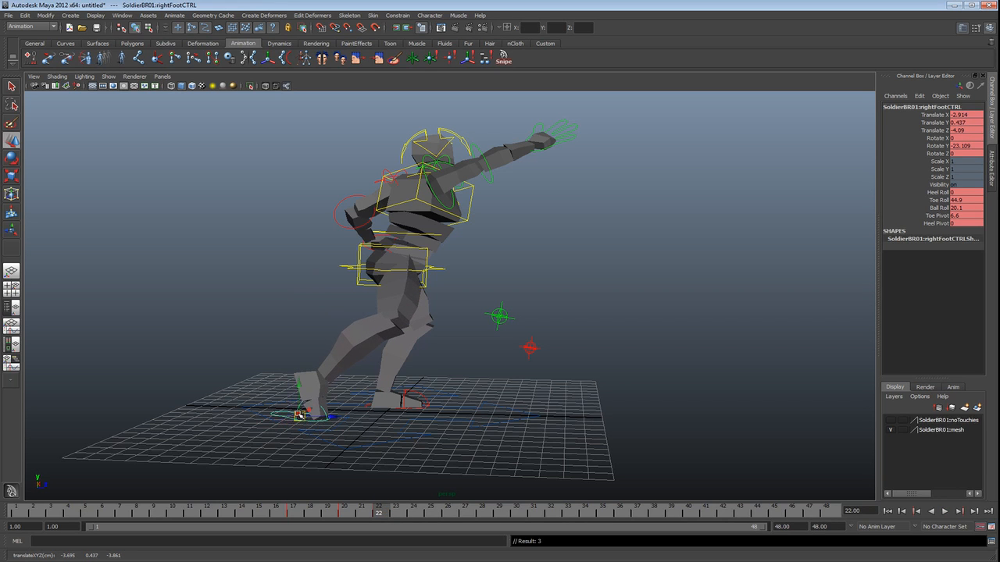
Step: Set the right foot control's Toe Roll to 72.2 at frame 22
{"action": "left_click", "coordinate": [937, 200]}
{"action": "middle_click_drag", "start_coordinate": [516, 314], "coordinate": [664, 319]}
{"action": "left_click_drag", "start_coordinate": [497, 341], "coordinate": [609, 353], "text": "alt"}
Step: At frame 28, move the right foot control to Translate Z 1.241 and zero its Translate Y, toe and ball rolls, and toe pivot
{"action": "key", "text": "w"}
{"action": "mouse_move", "coordinate": [371, 443]}
{"action": "left_mouse_down"}
{"action": "mouse_move", "coordinate": [383, 448]}
{"action": "mouse_move", "coordinate": [354, 442]}
{"action": "left_mouse_up"}
{"action": "left_click_drag", "start_coordinate": [392, 525], "coordinate": [460, 496]}
{"action": "left_click_drag", "start_coordinate": [341, 444], "coordinate": [382, 456], "text": "alt"}
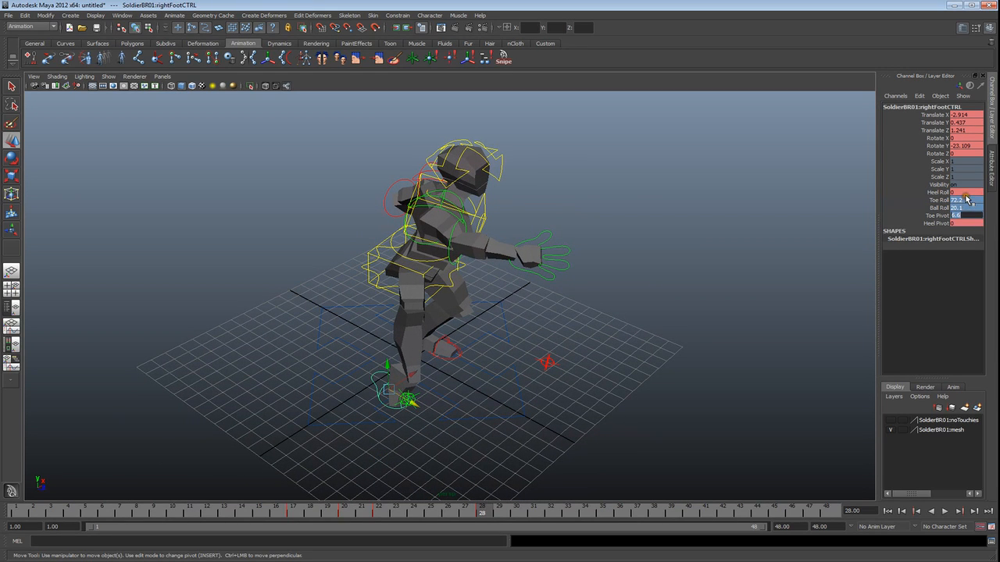
{"action": "left_click_drag", "start_coordinate": [789, 203], "coordinate": [516, 332], "text": "alt"}
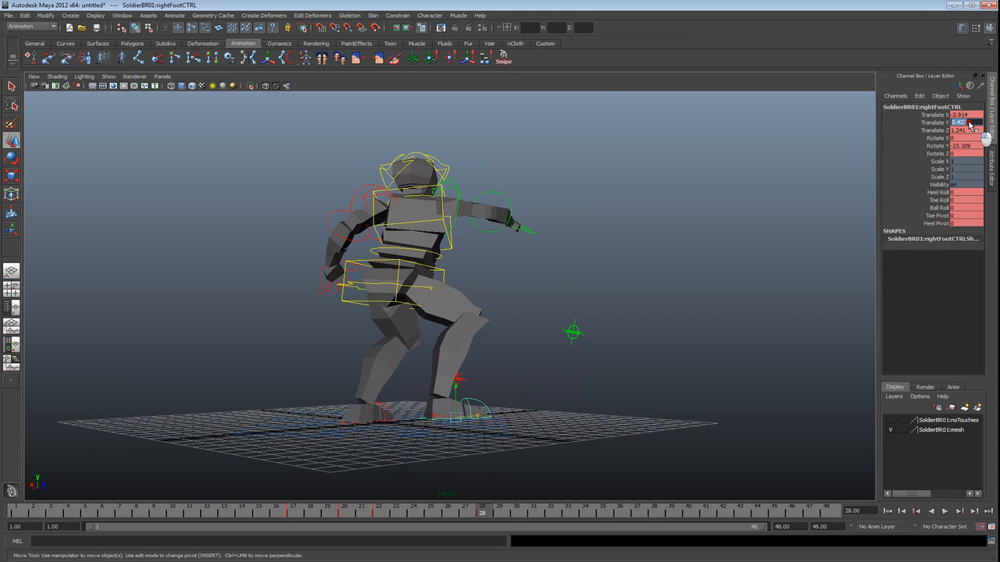
{"action": "type", "text": "0"}
{"action": "key", "text": "Return"}
Step: Move the pelvis control forward to Translate Z 2.393 at frame 26 and Translate Z 1.978 at frame 35
{"action": "left_click_drag", "start_coordinate": [568, 487], "coordinate": [519, 512], "text": "alt"}
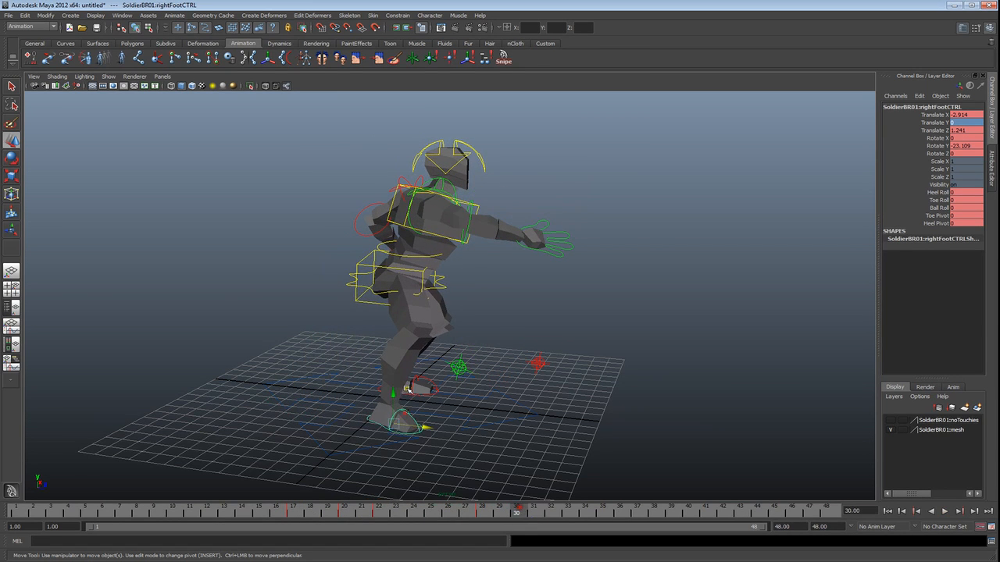
{"action": "left_click_drag", "start_coordinate": [407, 388], "coordinate": [443, 379], "text": "alt"}
{"action": "left_click", "coordinate": [360, 303]}
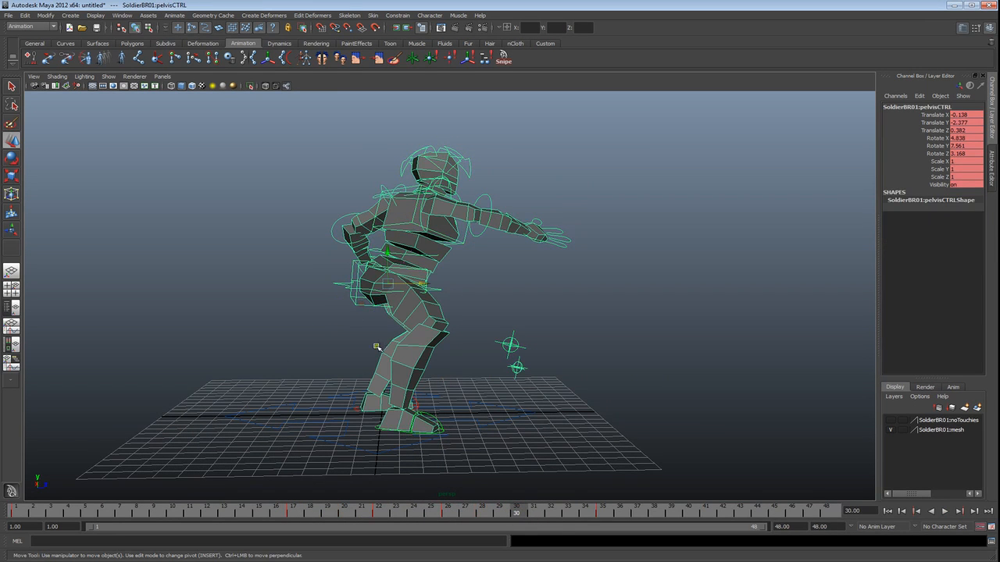
{"action": "left_click", "coordinate": [452, 511]}
{"action": "left_click_drag", "start_coordinate": [425, 291], "coordinate": [459, 292]}
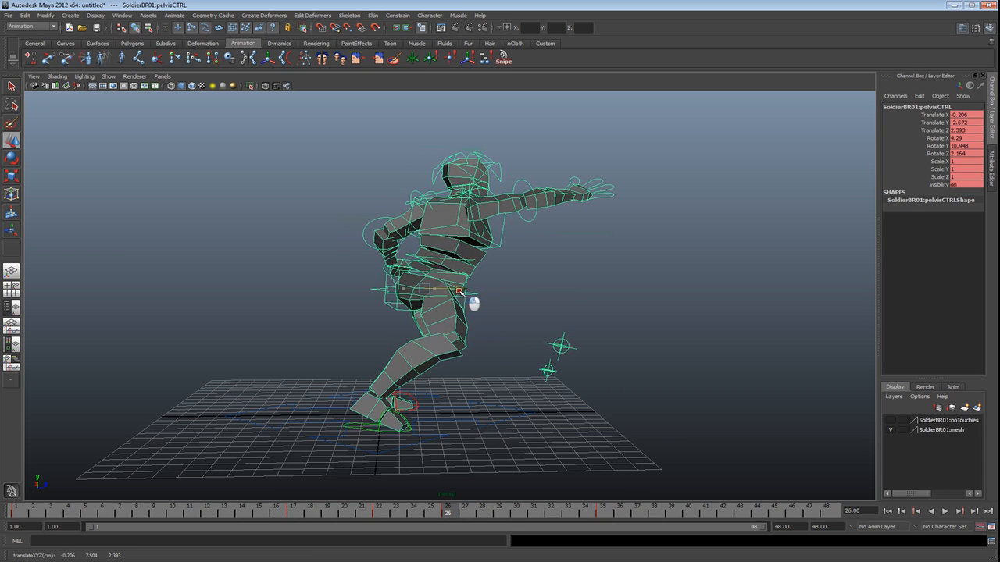
{"action": "mouse_move", "coordinate": [439, 506]}
{"action": "left_mouse_down"}
{"action": "mouse_move", "coordinate": [456, 508]}
{"action": "mouse_move", "coordinate": [312, 508]}
{"action": "mouse_move", "coordinate": [498, 499]}
{"action": "mouse_move", "coordinate": [288, 498]}
{"action": "mouse_move", "coordinate": [602, 507]}
{"action": "left_mouse_up"}
{"action": "left_click_drag", "start_coordinate": [420, 278], "coordinate": [449, 281]}
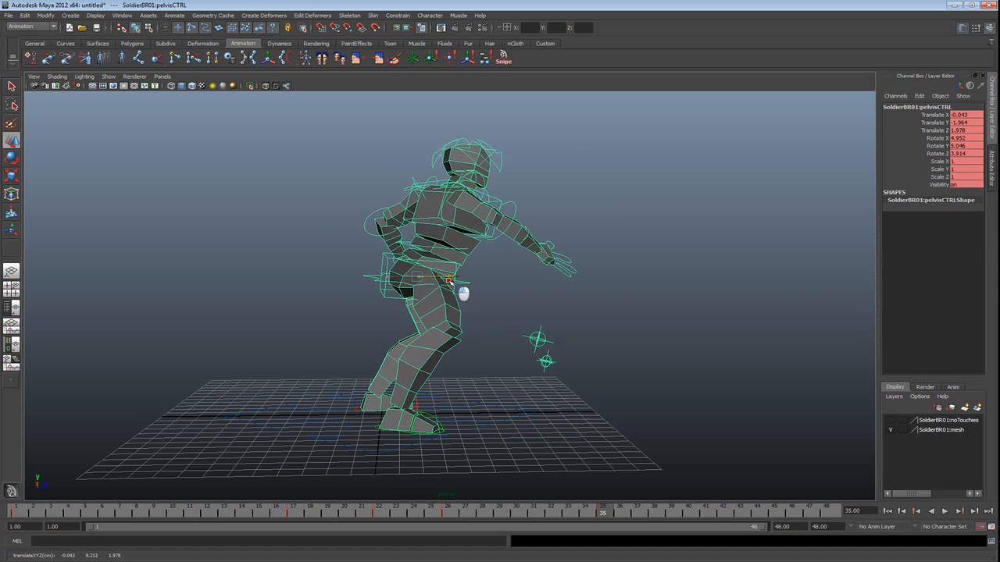
Step: At frame 28, move the right foot control forward to Translate Z 3.522 and turn it to Rotate Y -4.575
{"action": "left_click", "coordinate": [438, 421]}
{"action": "key", "text": "alt+v"}
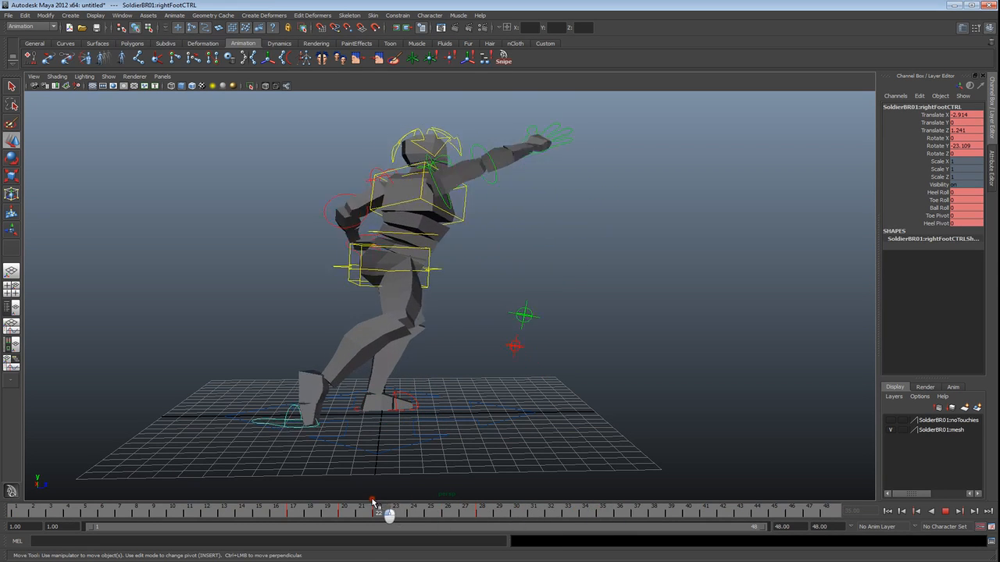
{"action": "left_click_drag", "start_coordinate": [455, 425], "coordinate": [432, 431], "text": "alt"}
{"action": "key", "text": "e"}
{"action": "left_click_drag", "start_coordinate": [332, 392], "coordinate": [317, 408], "text": "alt"}
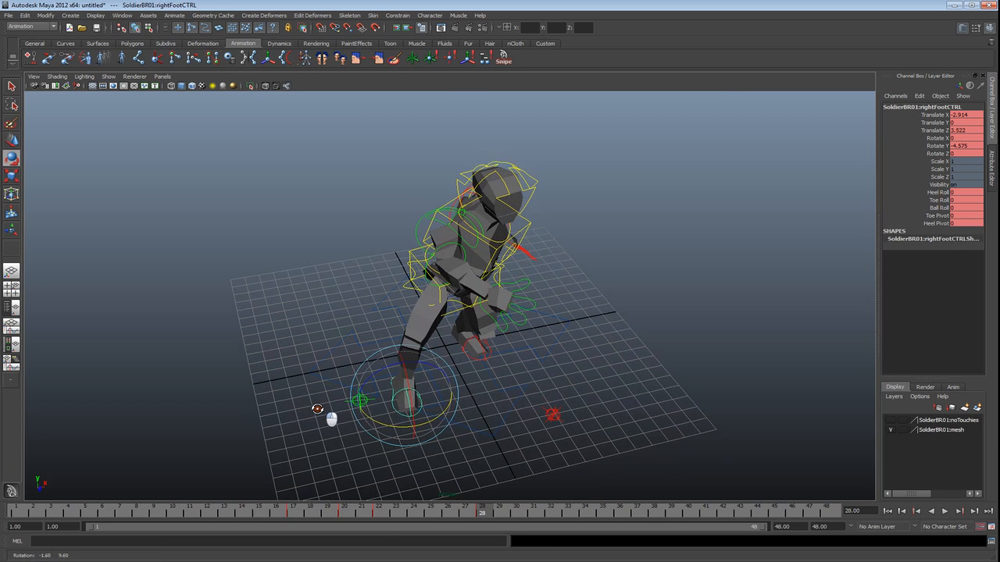
Step: Key the right knee IK control at frame 22 and move it at frame 28 to -3.894, 2.356, -1.062
{"action": "left_click", "coordinate": [348, 402]}
{"action": "left_click_drag", "start_coordinate": [483, 515], "coordinate": [377, 510]}
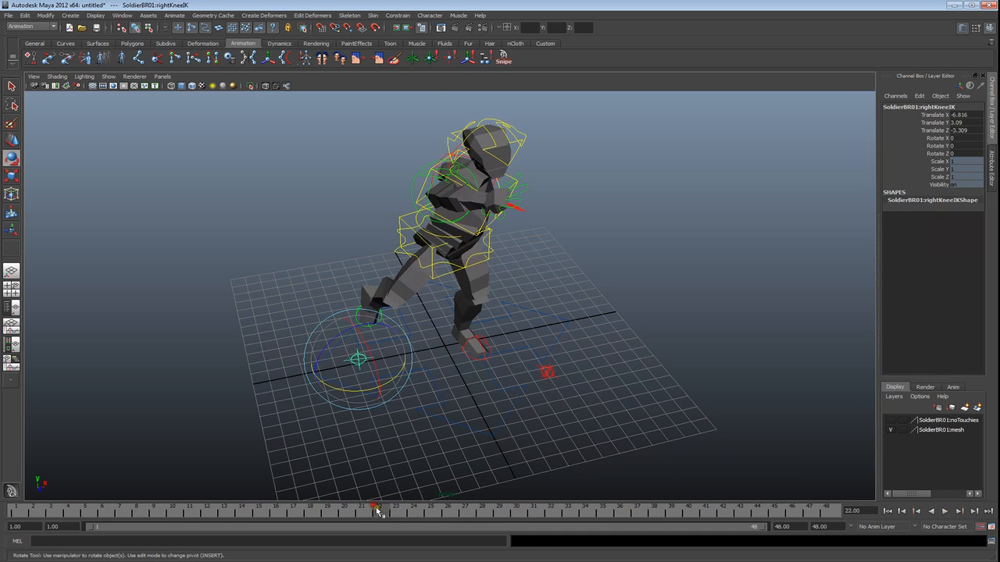
{"action": "key", "text": "s"}
{"action": "key", "text": "alt+v"}
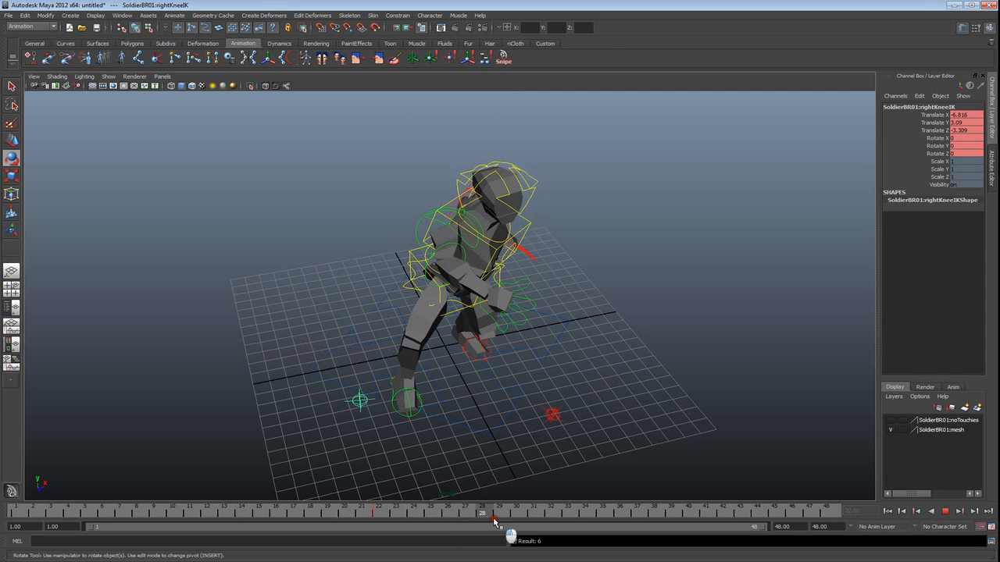
{"action": "key", "text": "alt+v"}
{"action": "key", "text": "w"}
{"action": "left_click_drag", "start_coordinate": [367, 403], "coordinate": [517, 406]}
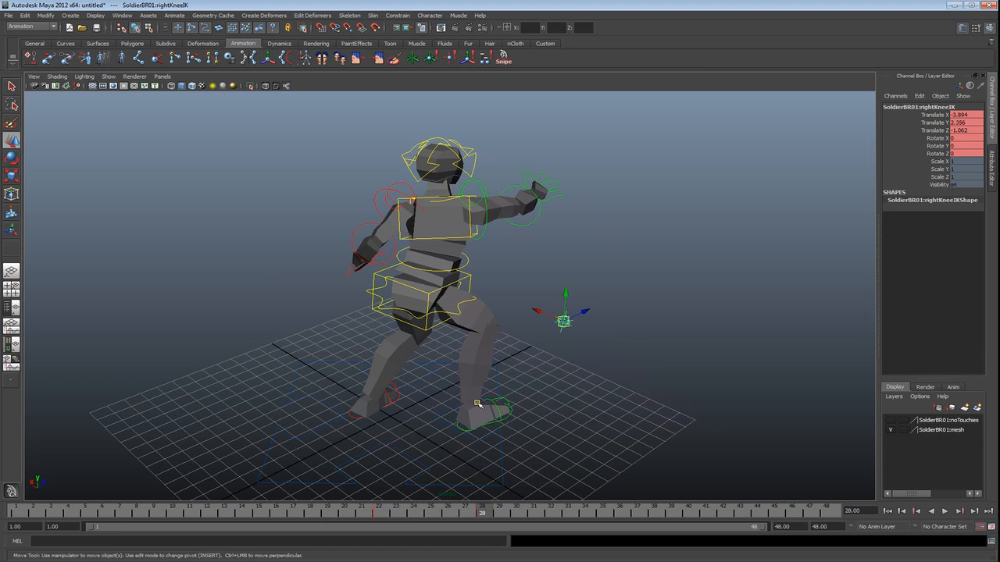
Step: Play back the animation and check the right leg's step from the front and side
{"action": "left_click_drag", "start_coordinate": [507, 403], "coordinate": [414, 399], "text": "alt"}
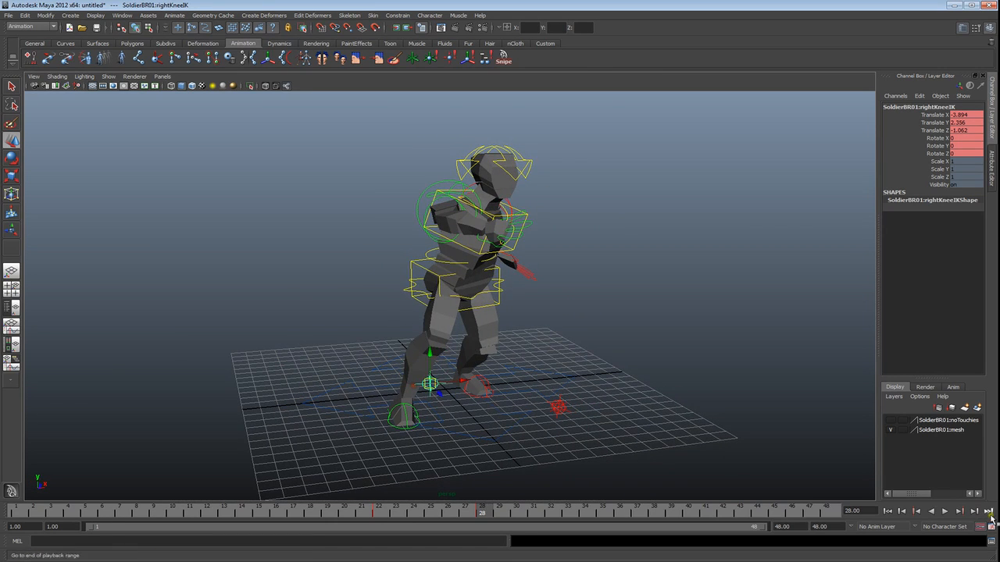
{"action": "left_click", "coordinate": [945, 511]}
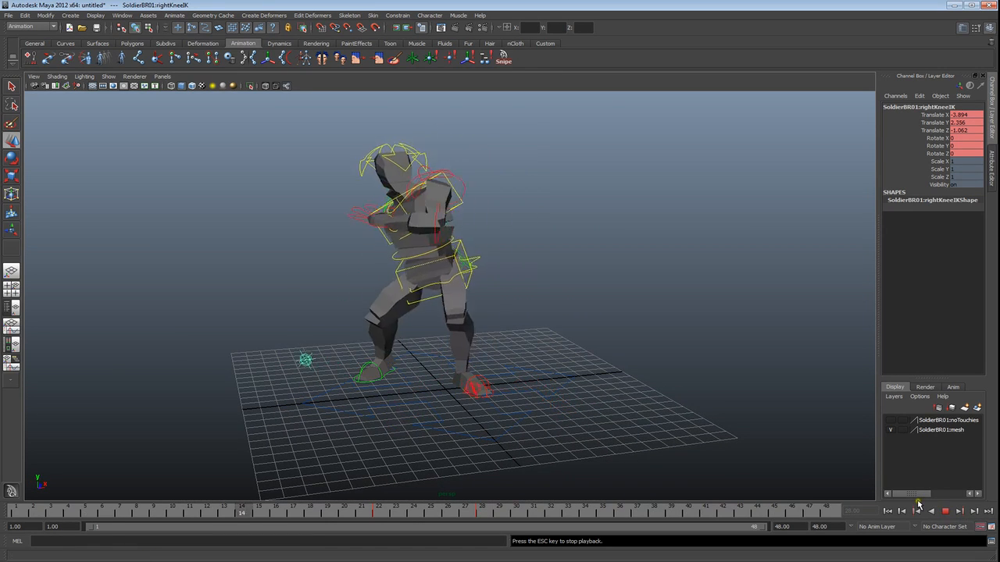
{"action": "left_click_drag", "start_coordinate": [533, 389], "coordinate": [648, 373], "text": "alt"}
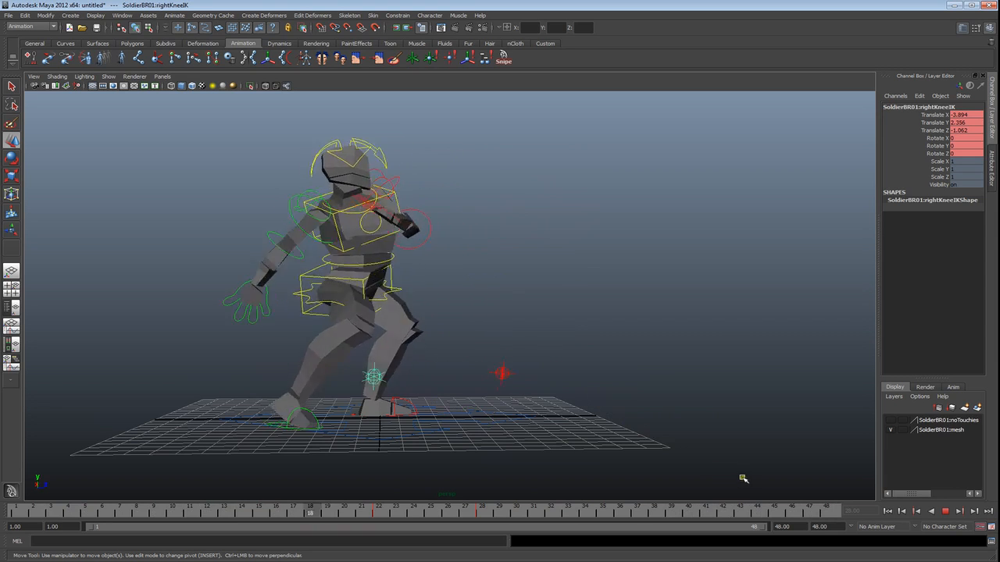
{"action": "left_click", "coordinate": [946, 512]}
Step: At frame 22, move the pelvis control to -0.26, -1.221, 1.85 and rotate it to 9.826, 12.597, 3.698
{"action": "left_click_drag", "start_coordinate": [179, 504], "coordinate": [379, 524]}
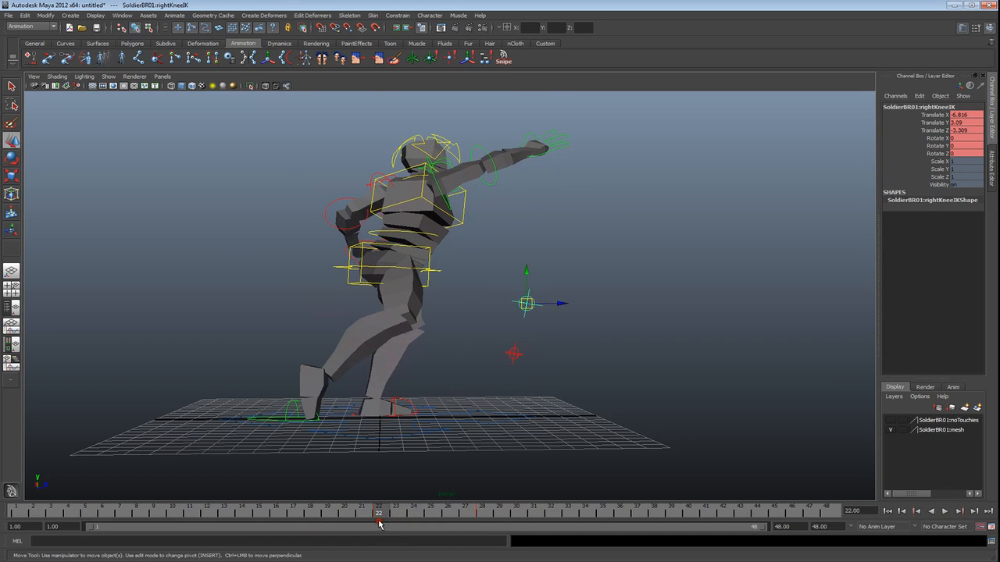
{"action": "left_click", "coordinate": [356, 284]}
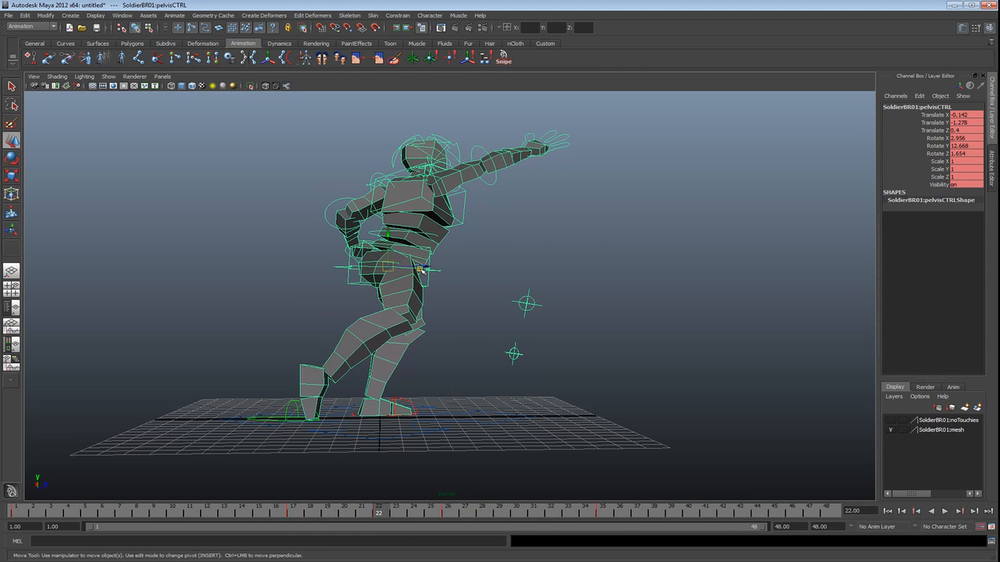
{"action": "left_click_drag", "start_coordinate": [396, 266], "coordinate": [391, 266]}
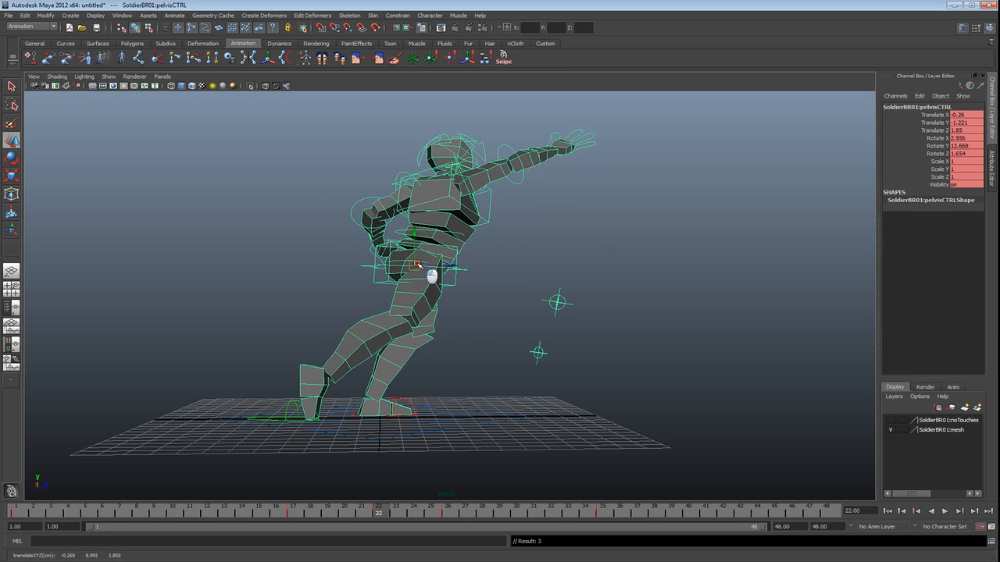
{"action": "left_click_drag", "start_coordinate": [381, 238], "coordinate": [380, 231]}
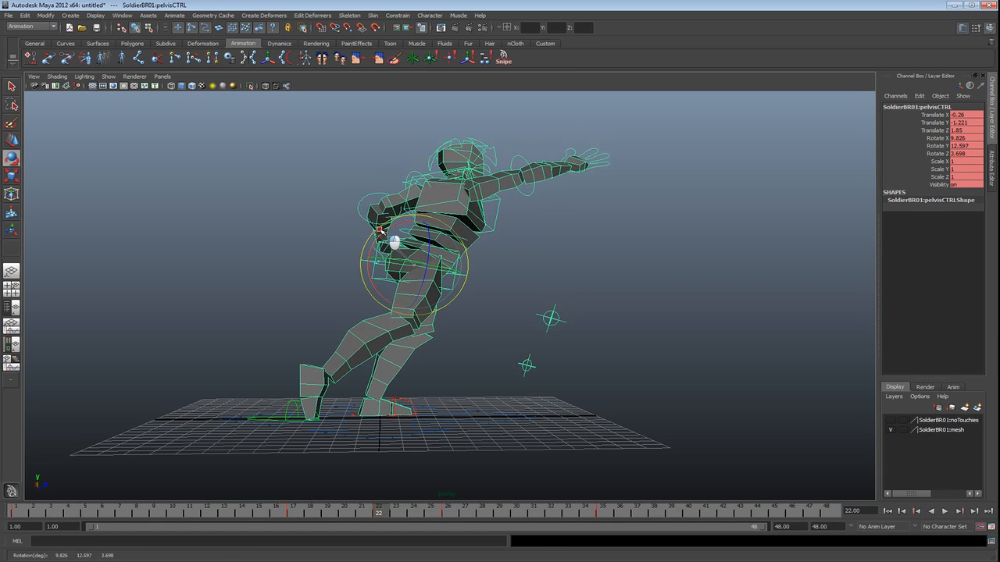
{"action": "left_click_drag", "start_coordinate": [383, 511], "coordinate": [502, 526]}
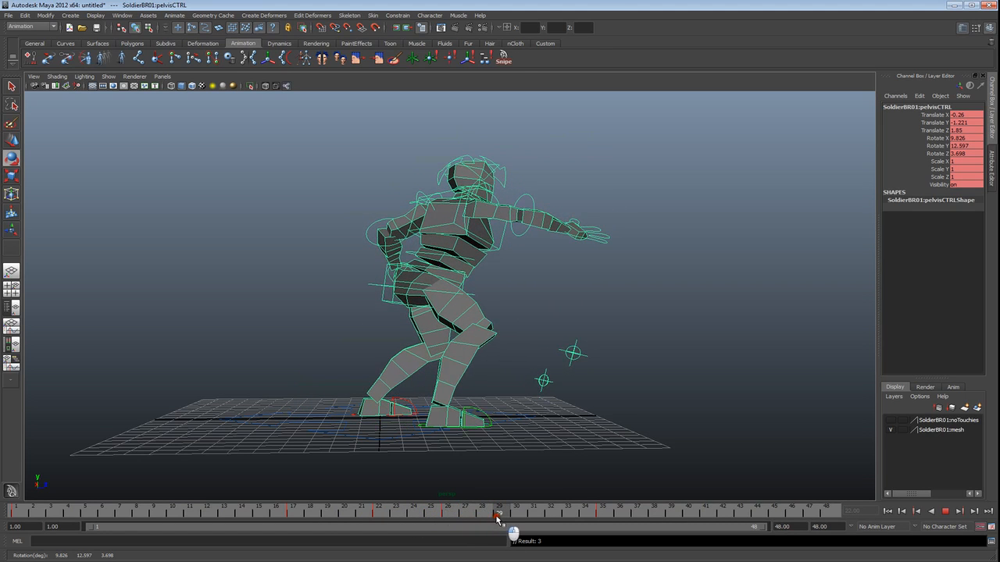
Step: Tilt the pelvis control forward at frame 29, and at frame 26 move it to -0.19, -2.672, 2.194
{"action": "left_click_drag", "start_coordinate": [380, 270], "coordinate": [384, 261]}
{"action": "left_click_drag", "start_coordinate": [493, 519], "coordinate": [445, 506]}
{"action": "middle_click_drag", "start_coordinate": [418, 295], "coordinate": [437, 303]}
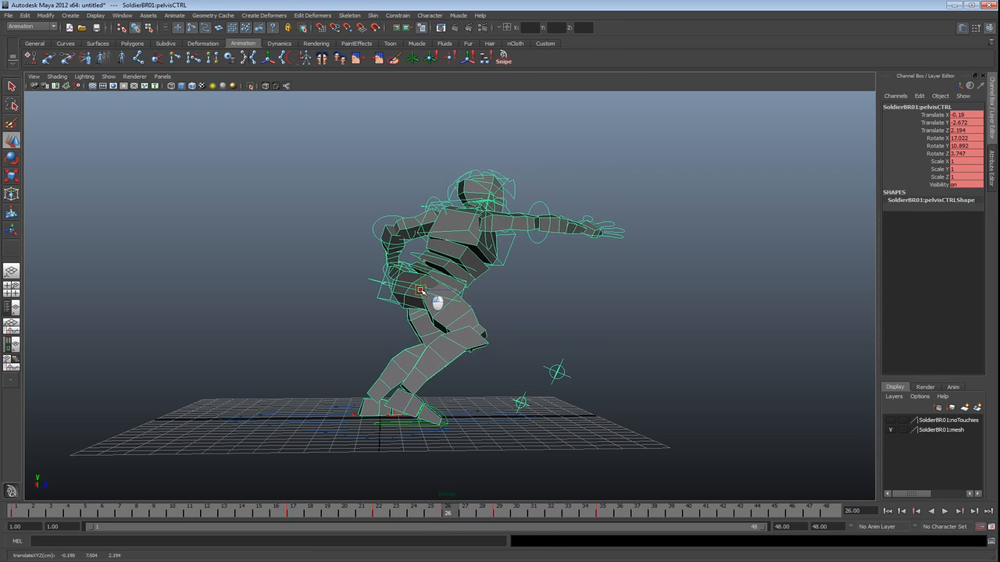
Step: Scrub and play back the animation from the side to check the pelvis dip during the step
{"action": "left_click_drag", "start_coordinate": [459, 516], "coordinate": [310, 514]}
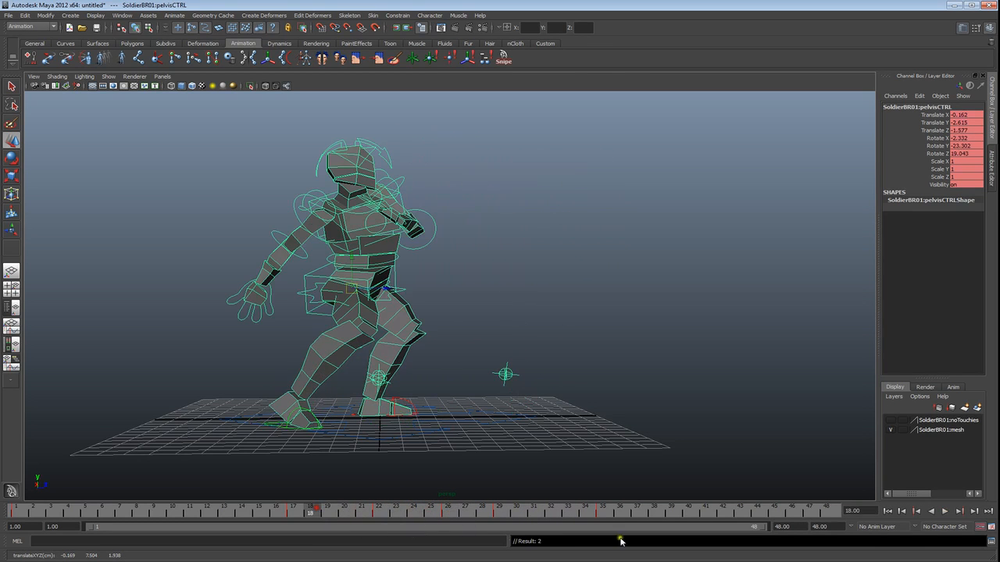
{"action": "left_click", "coordinate": [944, 510]}
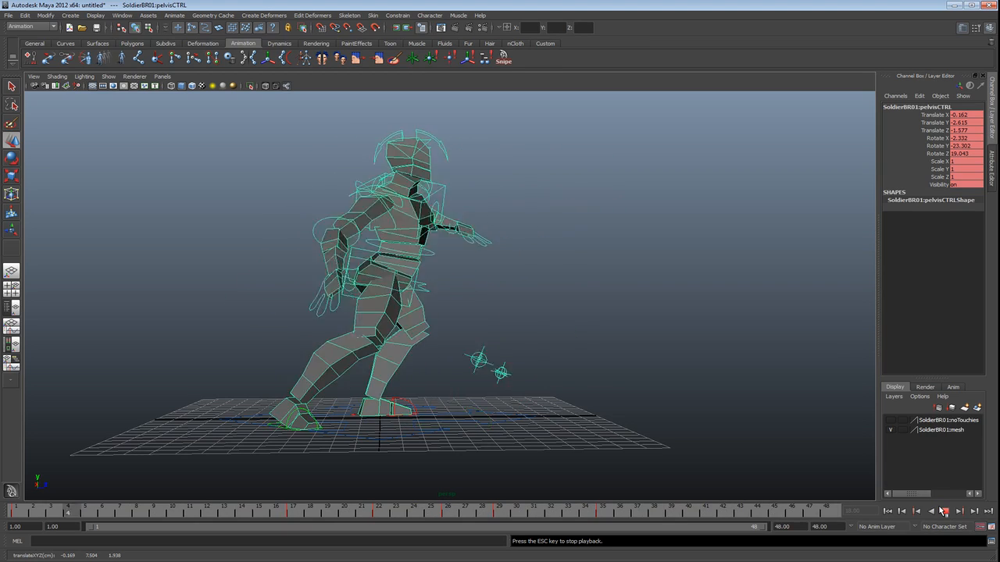
{"action": "left_click", "coordinate": [943, 511]}
Step: At frame 35, rotate the pelvis control to 4.406, 4.139, -0.324 and move it to -1.139, -1.936, 2.107
{"action": "mouse_move", "coordinate": [684, 424]}
{"action": "left_mouse_down", "text": "alt"}
{"action": "mouse_move", "coordinate": [559, 440]}
{"action": "mouse_move", "coordinate": [531, 461]}
{"action": "mouse_move", "coordinate": [659, 440]}
{"action": "left_mouse_up", "text": "alt"}
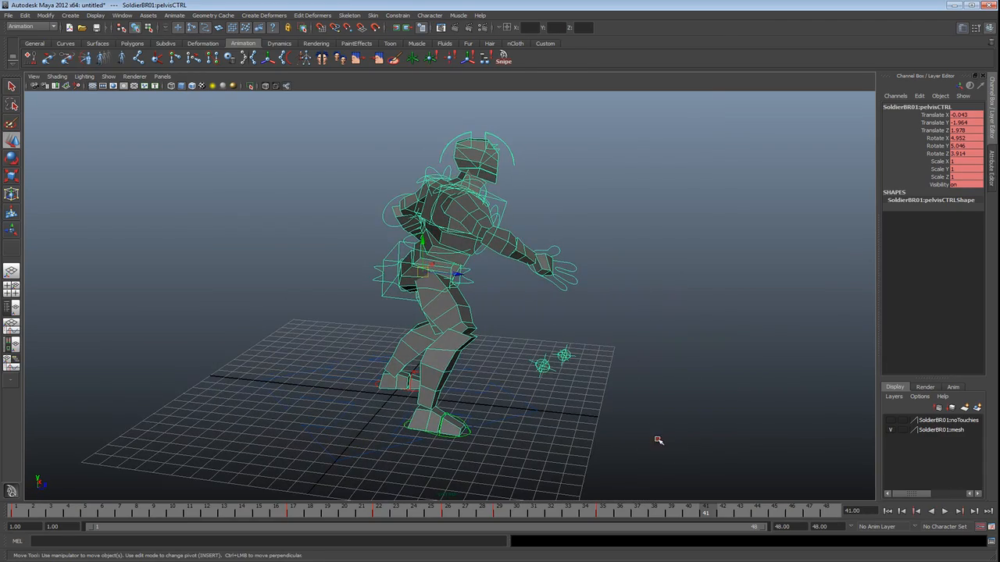
{"action": "mouse_move", "coordinate": [577, 429]}
{"action": "left_mouse_down", "text": "alt"}
{"action": "mouse_move", "coordinate": [508, 339]}
{"action": "mouse_move", "coordinate": [470, 325]}
{"action": "left_mouse_up", "text": "alt"}
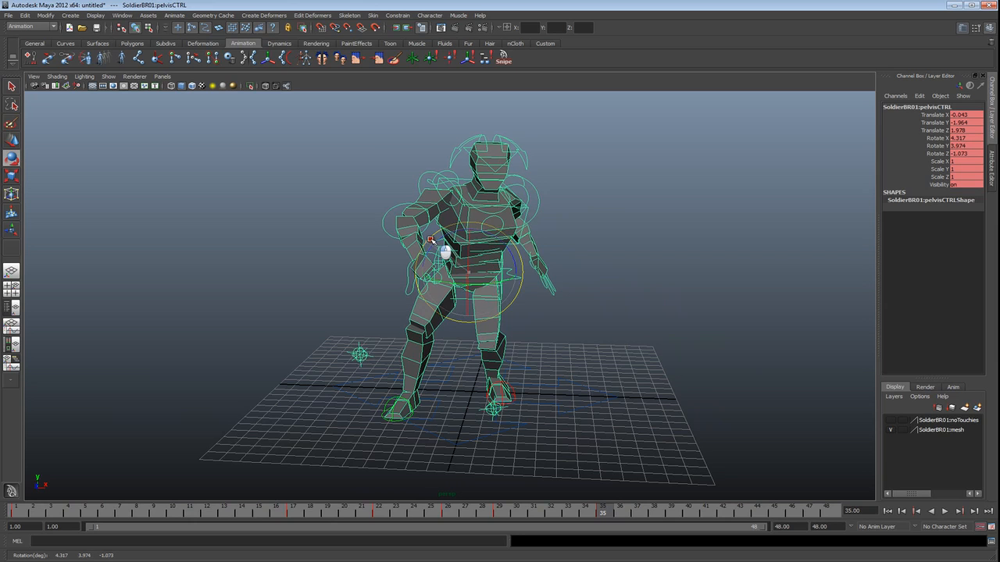
{"action": "key", "text": "w"}
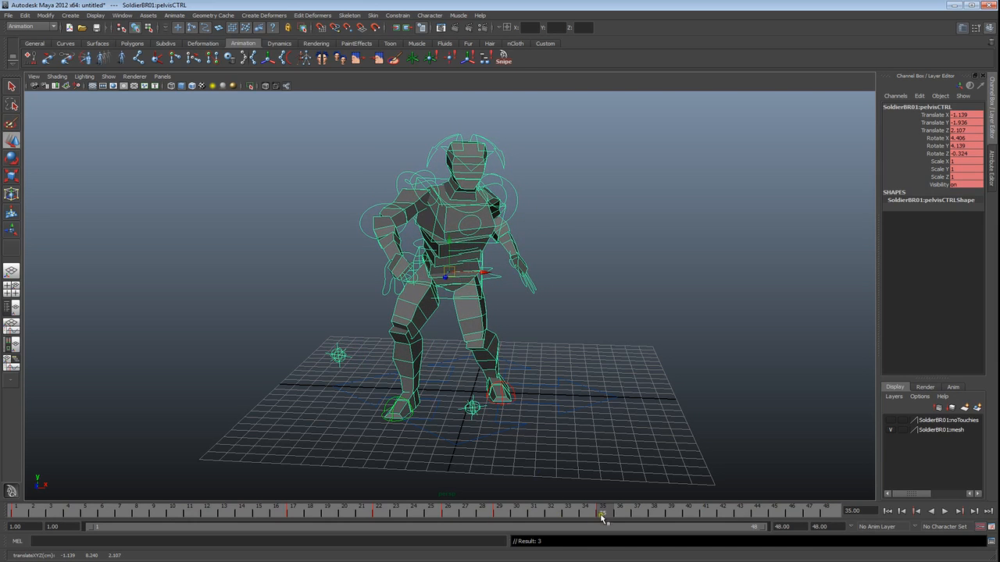
Step: At frame 22, shift the pelvis control over the standing left leg to 0.718, -1.164, 1.717
{"action": "left_click_drag", "start_coordinate": [601, 518], "coordinate": [439, 506]}
{"action": "left_click_drag", "start_coordinate": [318, 503], "coordinate": [379, 509]}
{"action": "left_click_drag", "start_coordinate": [465, 261], "coordinate": [483, 259]}
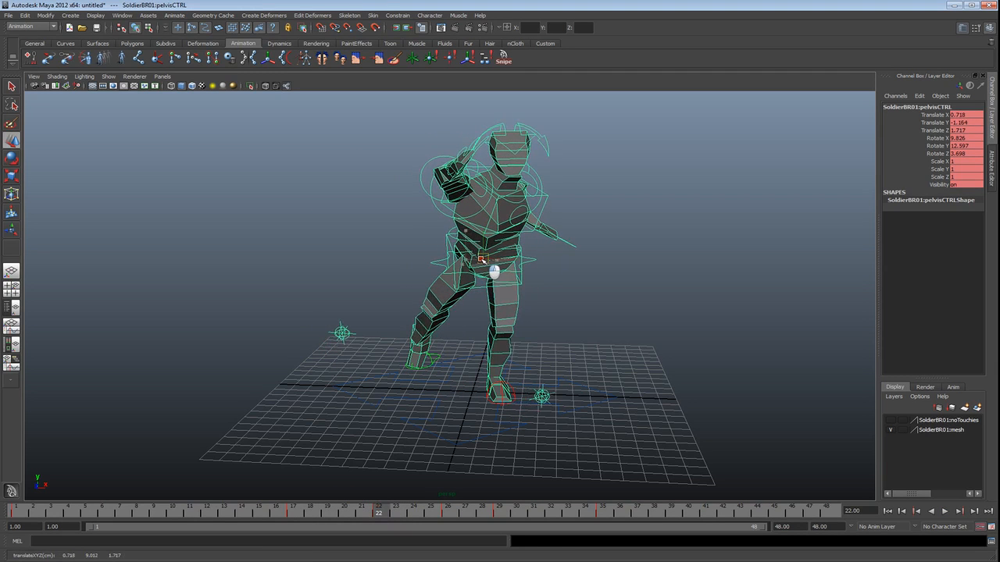
Step: At frame 29, rotate the pelvis control to 29.377, 6.7, 10.989 and preview the motion
{"action": "mouse_move", "coordinate": [383, 509]}
{"action": "left_mouse_down"}
{"action": "mouse_move", "coordinate": [566, 509]}
{"action": "mouse_move", "coordinate": [511, 508]}
{"action": "left_mouse_up"}
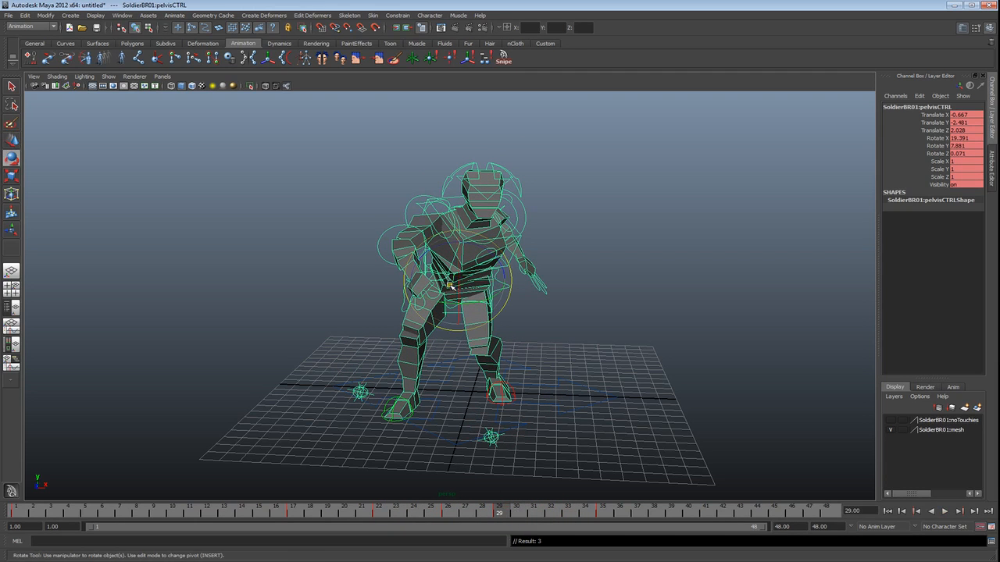
{"action": "left_click_drag", "start_coordinate": [432, 253], "coordinate": [428, 263]}
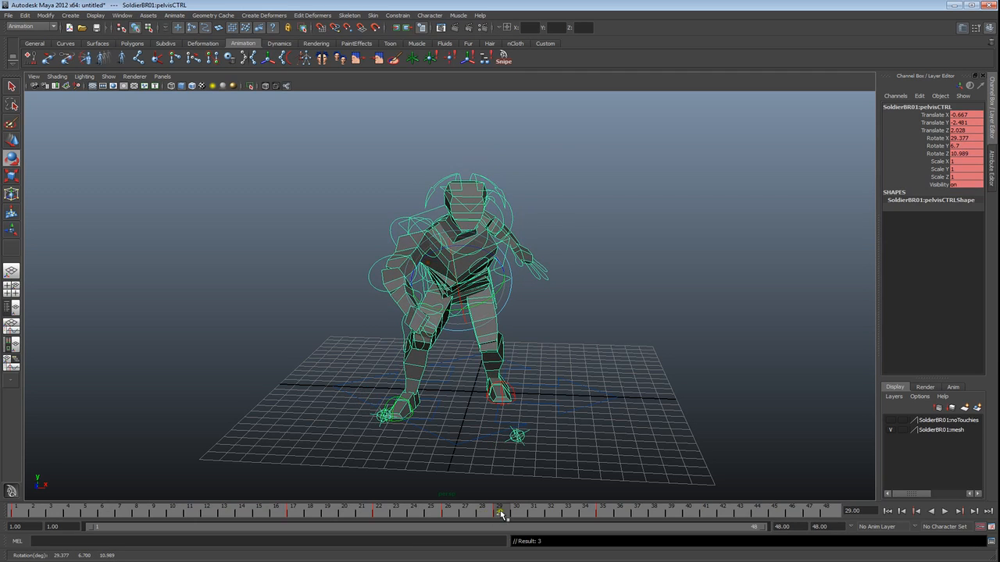
{"action": "key", "text": "alt+v"}
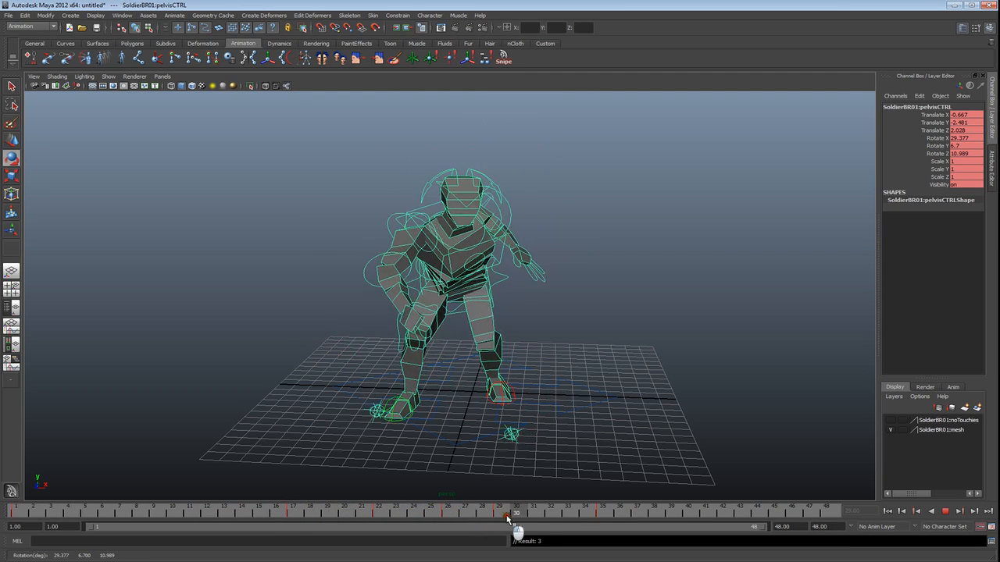
Step: Move the pelvis control to -0.188, -1.936, 1.99 at frame 35 and to -1.051, -2.481, 1.975 at frame 29
{"action": "mouse_move", "coordinate": [604, 522]}
{"action": "left_mouse_down"}
{"action": "mouse_move", "coordinate": [498, 515]}
{"action": "mouse_move", "coordinate": [601, 517]}
{"action": "left_mouse_up"}
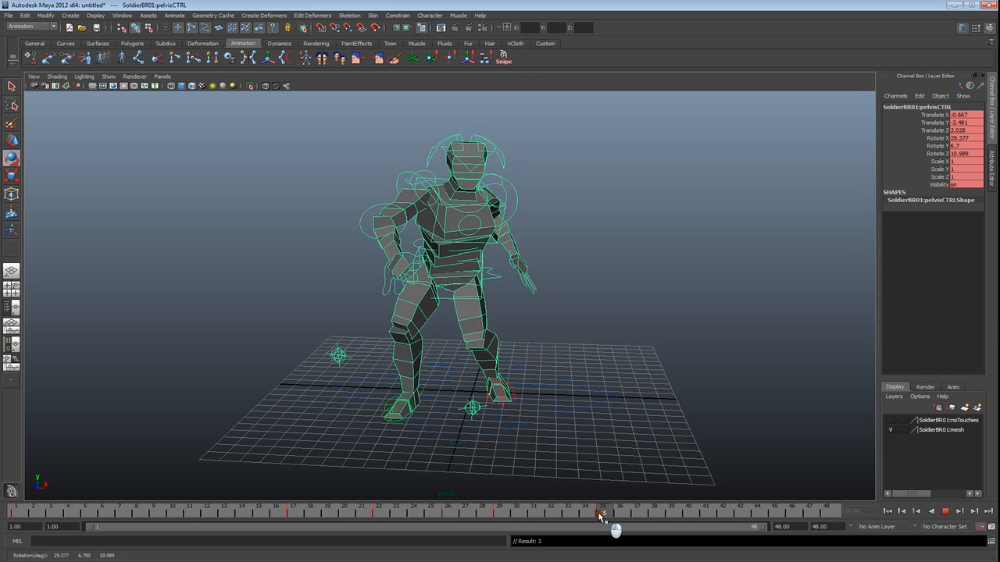
{"action": "left_click_drag", "start_coordinate": [451, 277], "coordinate": [467, 275]}
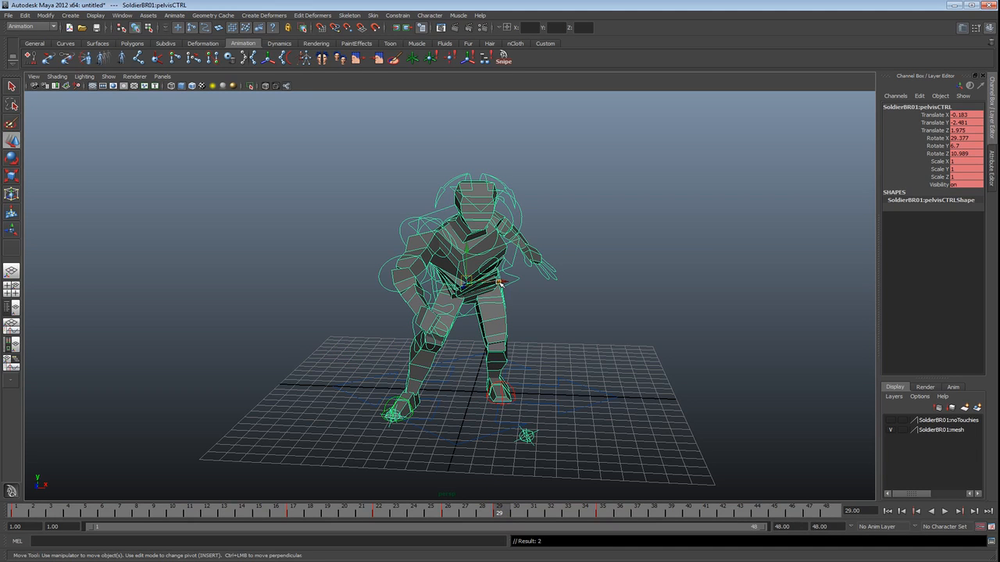
{"action": "left_click_drag", "start_coordinate": [469, 283], "coordinate": [493, 282]}
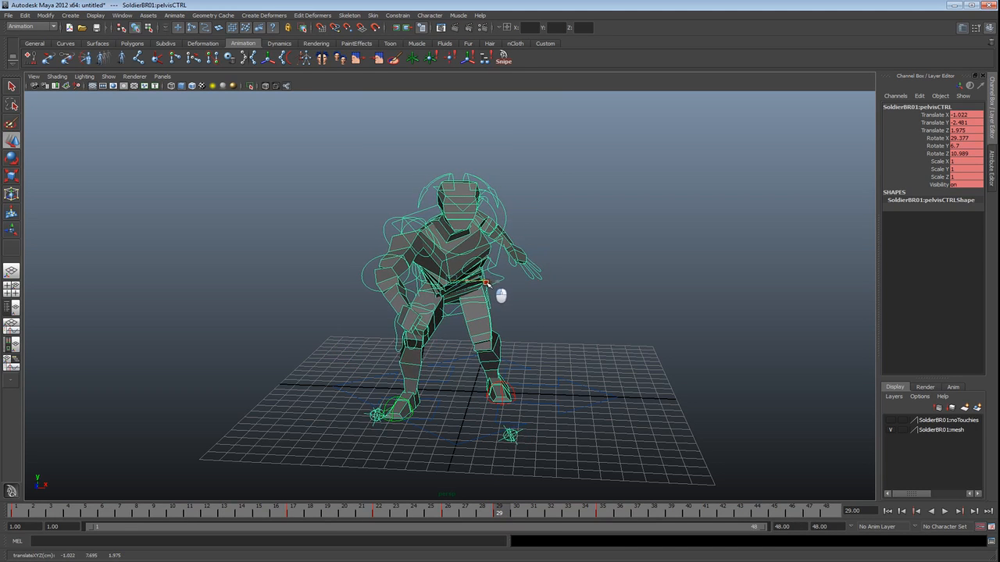
Step: Play back the animation and check the pelvis weight shift from the front and side
{"action": "left_click_drag", "start_coordinate": [499, 523], "coordinate": [416, 510]}
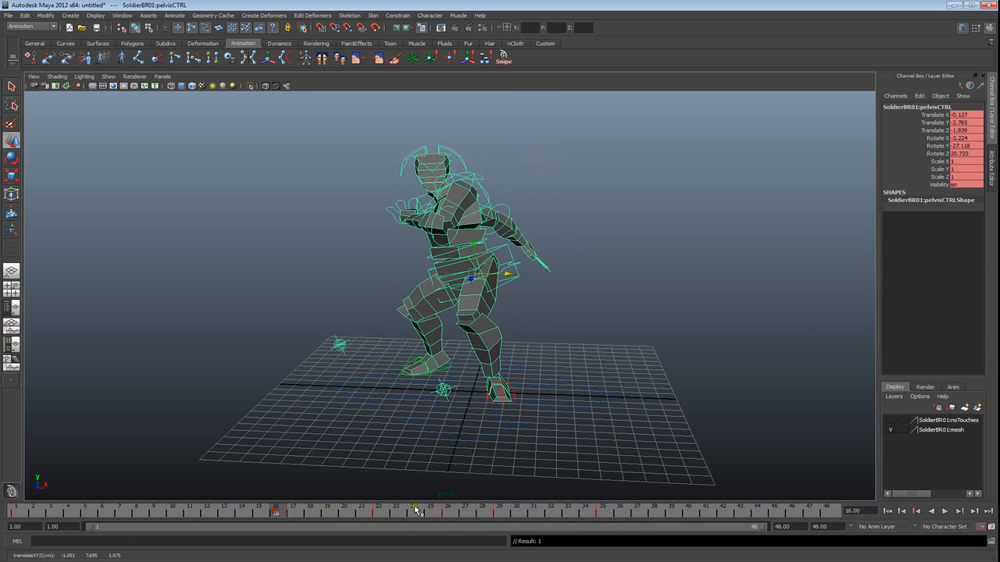
{"action": "left_click_drag", "start_coordinate": [651, 455], "coordinate": [738, 459], "text": "alt"}
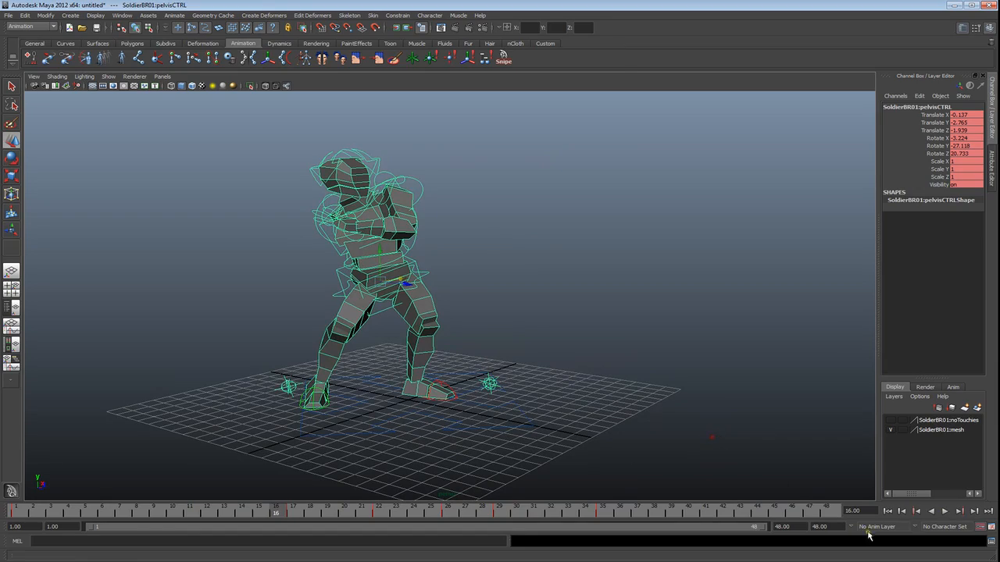
{"action": "left_click", "coordinate": [944, 512]}
{"action": "left_click_drag", "start_coordinate": [602, 438], "coordinate": [378, 404], "text": "alt"}
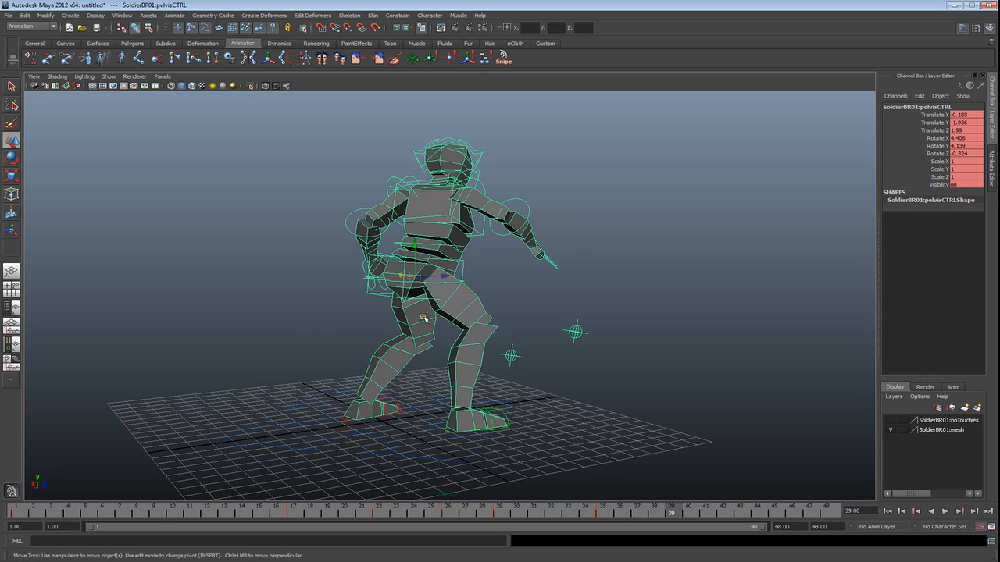
{"action": "left_click_drag", "start_coordinate": [404, 328], "coordinate": [433, 381], "text": "alt"}
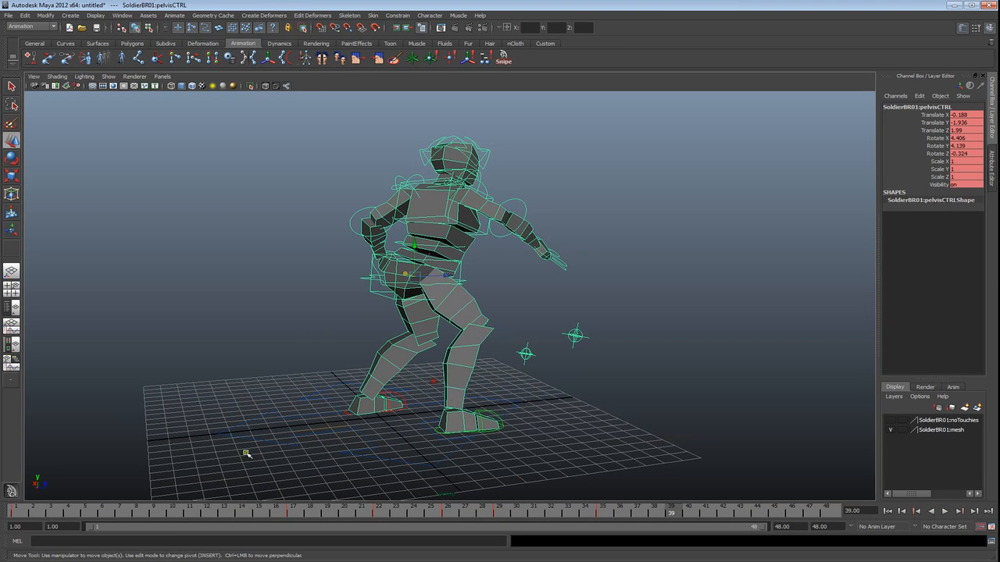
Step: In the Graph Editor, select the pelvis control's keys at frame 35 and flatten their tangents
{"action": "left_click", "coordinate": [13, 329]}
{"action": "middle_click_drag", "start_coordinate": [834, 408], "coordinate": [381, 419], "text": "alt"}
{"action": "left_click_drag", "start_coordinate": [678, 469], "coordinate": [676, 467]}
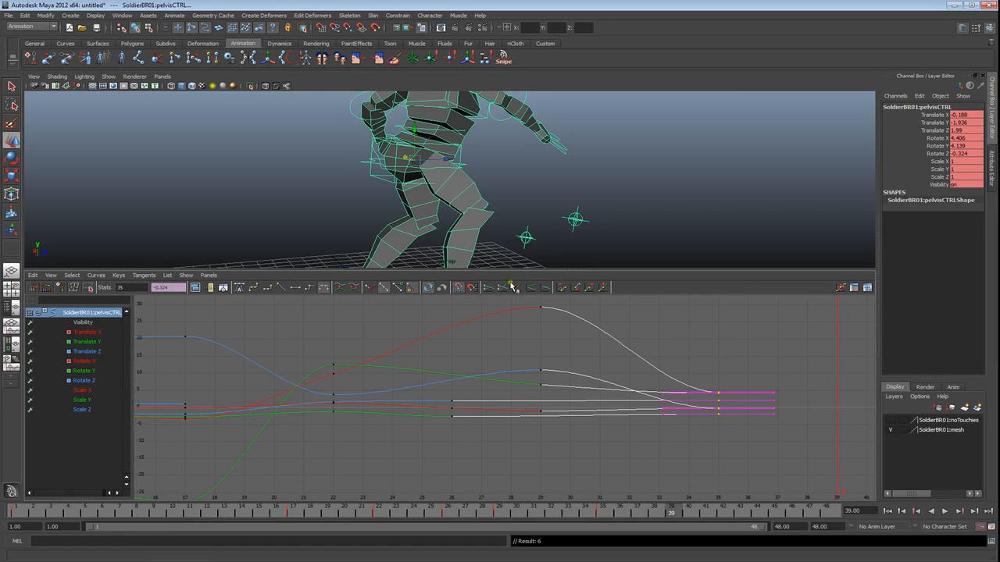
{"action": "key", "text": "space"}
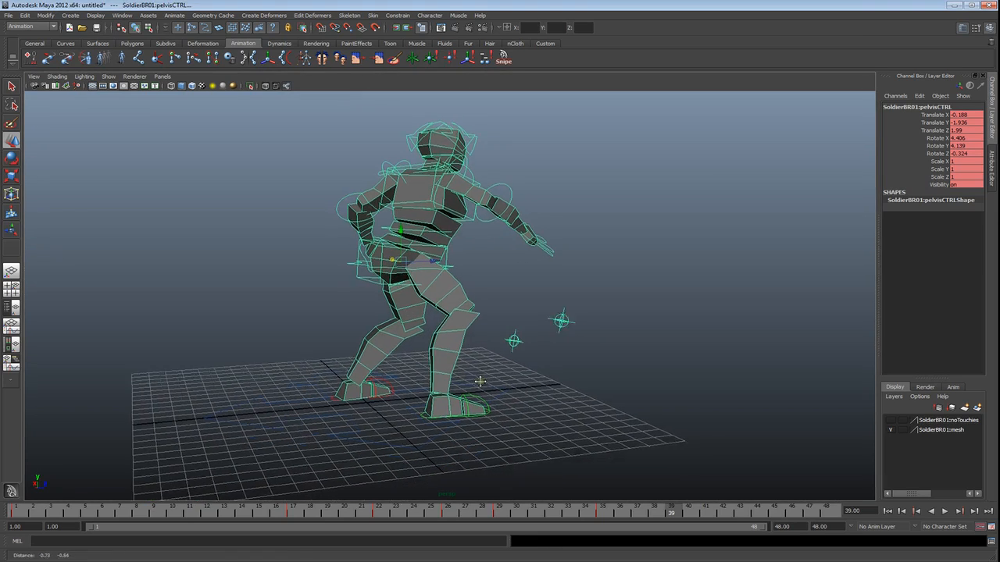
Step: Scrub and play back the animation to check how the pelvis settles into the final pose
{"action": "left_click_drag", "start_coordinate": [664, 513], "coordinate": [238, 513]}
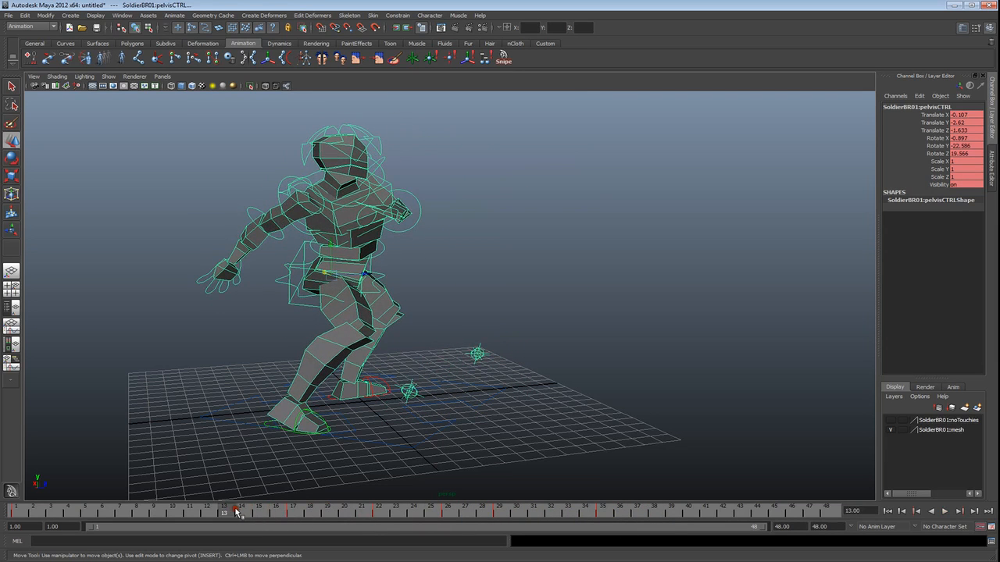
{"action": "left_click", "coordinate": [947, 514]}
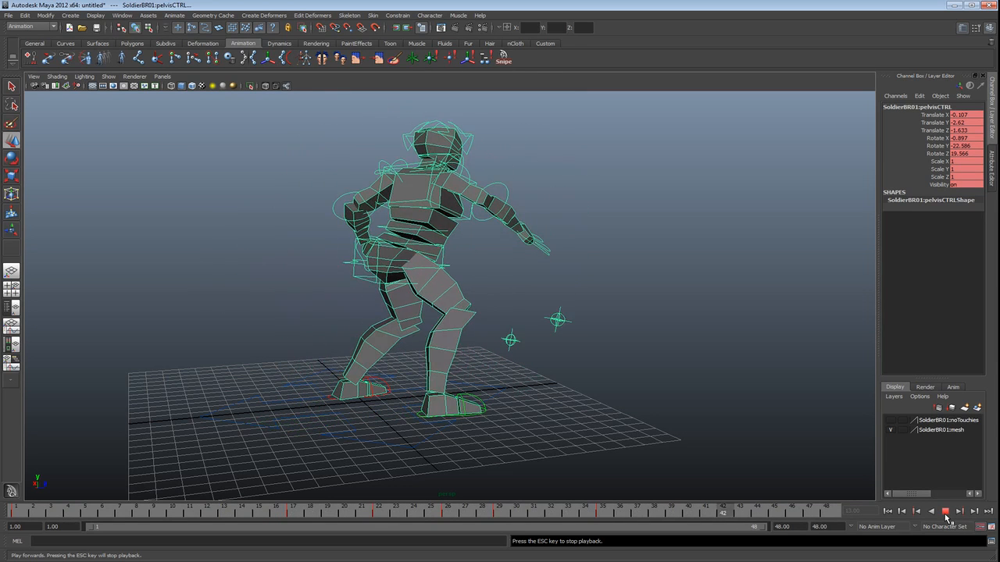
{"action": "left_click", "coordinate": [945, 516]}
Step: Move the pelvis control's frame 35 key to frame 39 and play back the new timing
{"action": "left_click", "coordinate": [606, 514]}
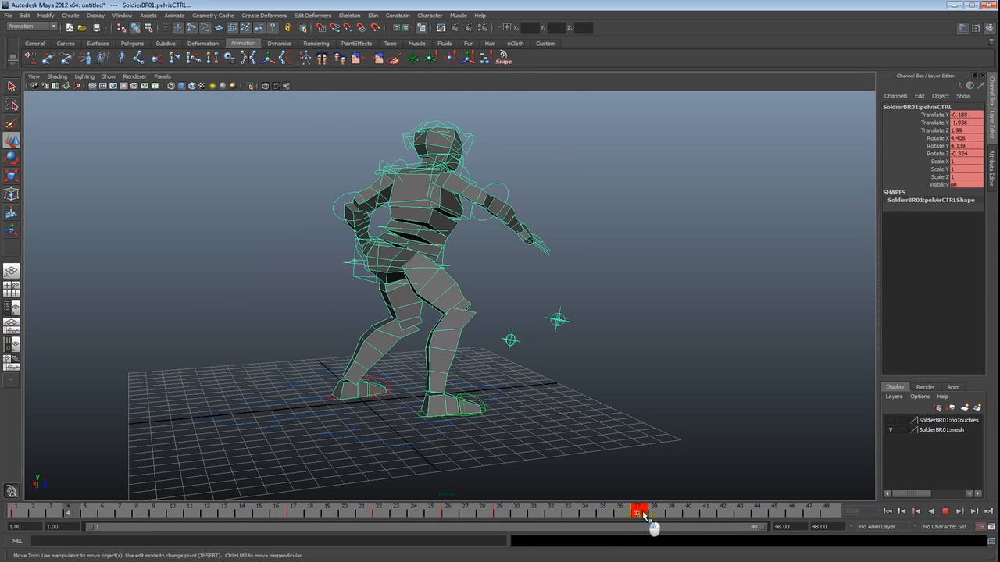
{"action": "left_click_drag", "start_coordinate": [562, 514], "coordinate": [457, 513]}
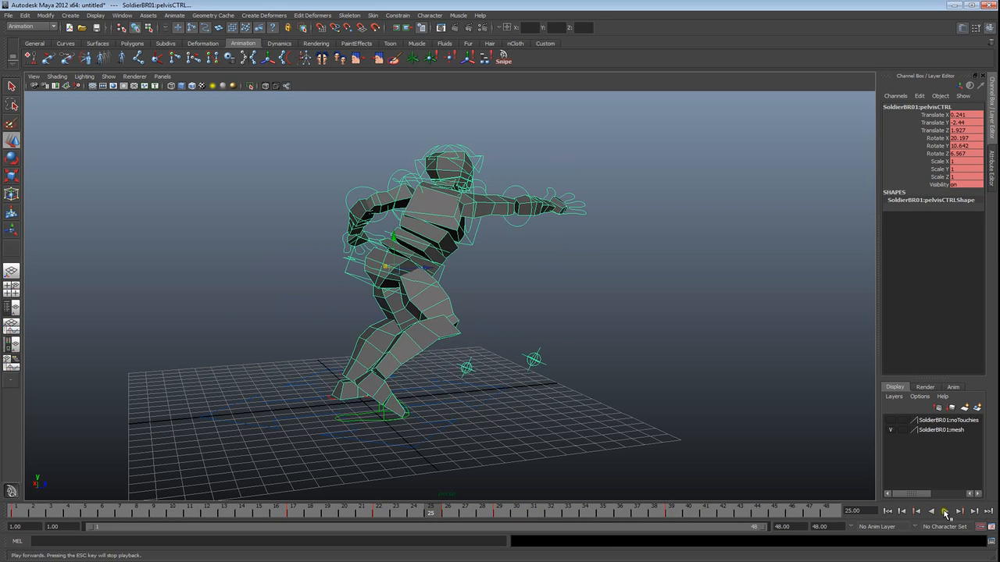
{"action": "left_click", "coordinate": [945, 511]}
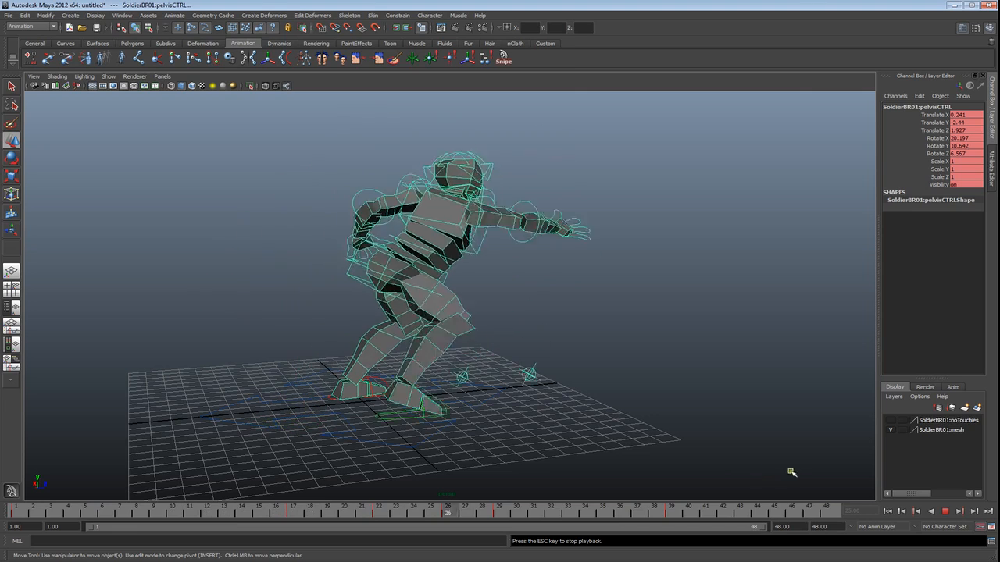
{"action": "left_click", "coordinate": [945, 512]}
Step: Select the torso control and at frame 22 rotate it to 0.072, 36.031, -30.261 and move it to 0.176, -0.436, 1.461
{"action": "left_click", "coordinate": [475, 225]}
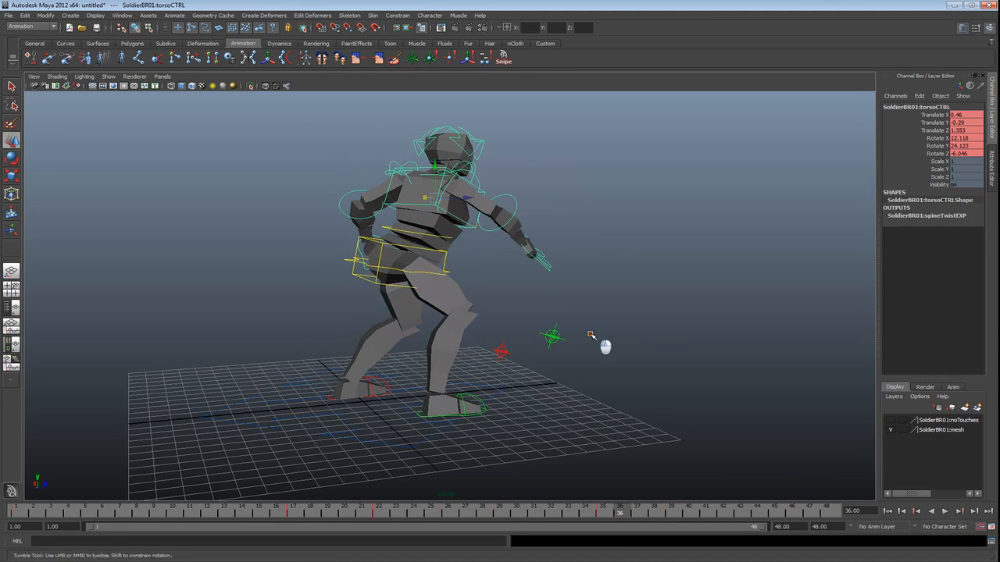
{"action": "left_click_drag", "start_coordinate": [591, 336], "coordinate": [390, 496], "text": "alt"}
{"action": "left_click_drag", "start_coordinate": [582, 513], "coordinate": [375, 510]}
{"action": "left_click_drag", "start_coordinate": [611, 403], "coordinate": [463, 392], "text": "alt"}
{"action": "left_click_drag", "start_coordinate": [507, 205], "coordinate": [509, 207], "text": "alt"}
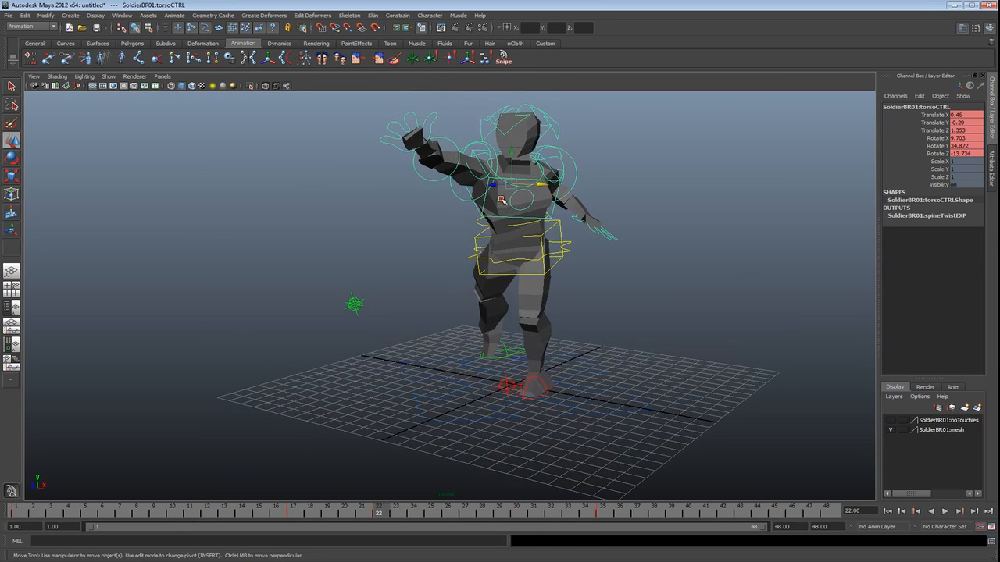
{"action": "key", "text": "e"}
{"action": "left_click_drag", "start_coordinate": [488, 165], "coordinate": [675, 168]}
{"action": "mouse_move", "coordinate": [467, 227]}
{"action": "left_mouse_down"}
{"action": "mouse_move", "coordinate": [448, 203]}
{"action": "mouse_move", "coordinate": [469, 216]}
{"action": "mouse_move", "coordinate": [462, 223]}
{"action": "left_mouse_up"}
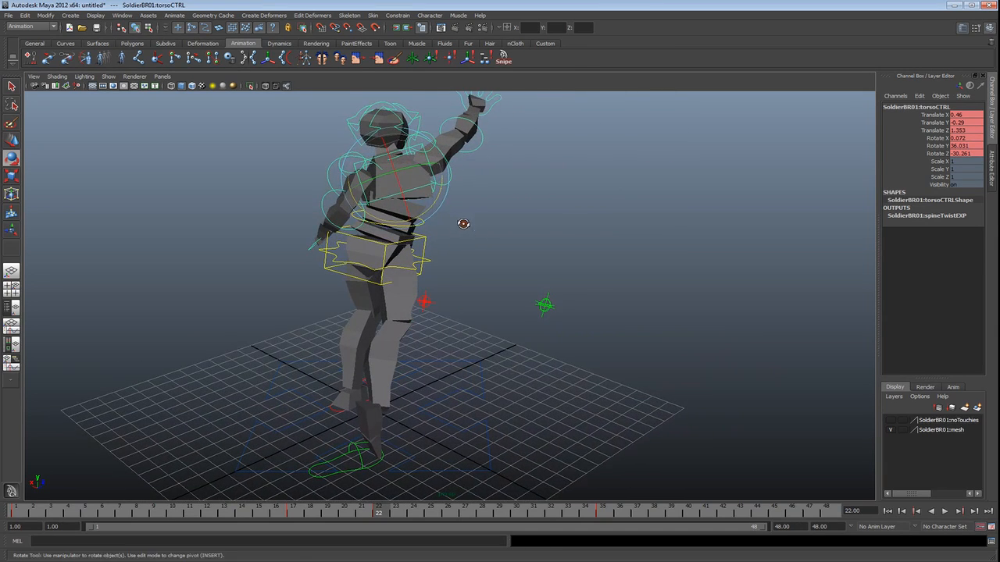
{"action": "key", "text": "w"}
{"action": "left_click_drag", "start_coordinate": [397, 178], "coordinate": [228, 188]}
Step: At frame 28, bend the torso control forward to Rotate 47.579, 30.964, 29.307
{"action": "left_click_drag", "start_coordinate": [384, 513], "coordinate": [478, 513]}
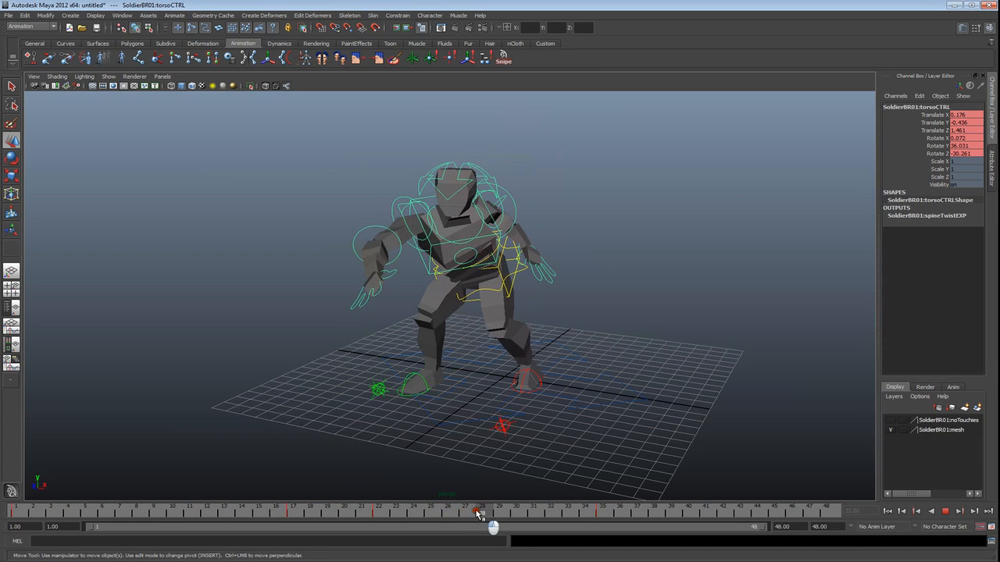
{"action": "left_click_drag", "start_coordinate": [437, 248], "coordinate": [609, 279]}
{"action": "left_click_drag", "start_coordinate": [509, 233], "coordinate": [293, 224], "text": "alt"}
{"action": "left_click_drag", "start_coordinate": [386, 232], "coordinate": [478, 256], "text": "alt"}
Step: Scrub and play back the animation while checking the torso's motion from several angles
{"action": "left_click_drag", "start_coordinate": [459, 513], "coordinate": [527, 517]}
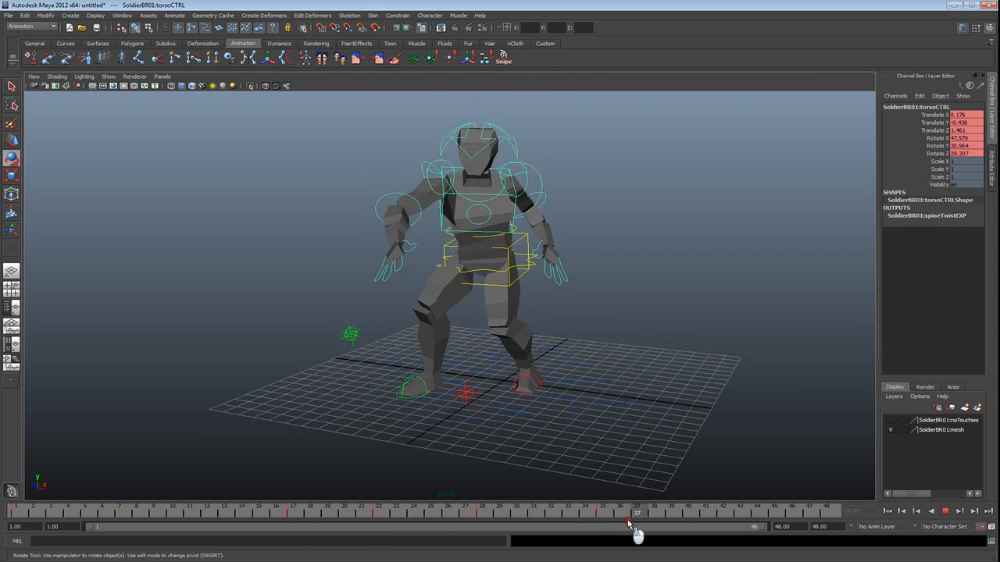
{"action": "left_click_drag", "start_coordinate": [683, 528], "coordinate": [154, 514]}
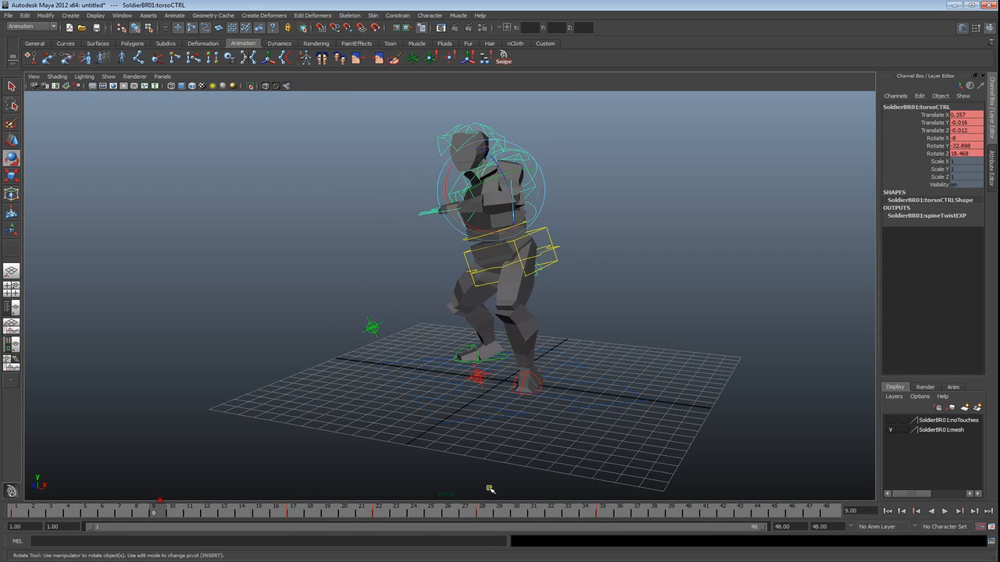
{"action": "left_click", "coordinate": [944, 510]}
{"action": "left_click_drag", "start_coordinate": [585, 420], "coordinate": [624, 419], "text": "alt"}
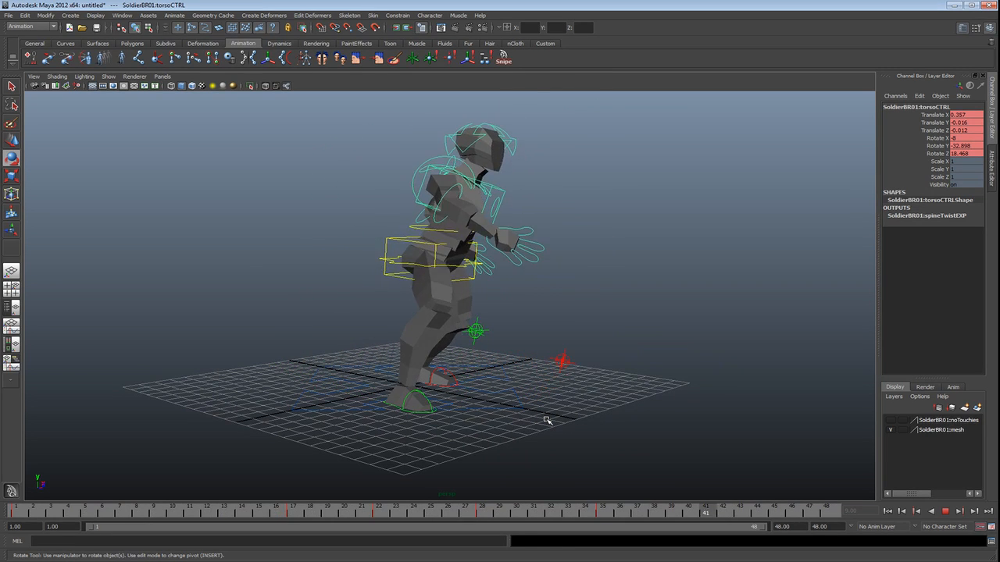
{"action": "left_click_drag", "start_coordinate": [544, 417], "coordinate": [527, 415], "text": "alt"}
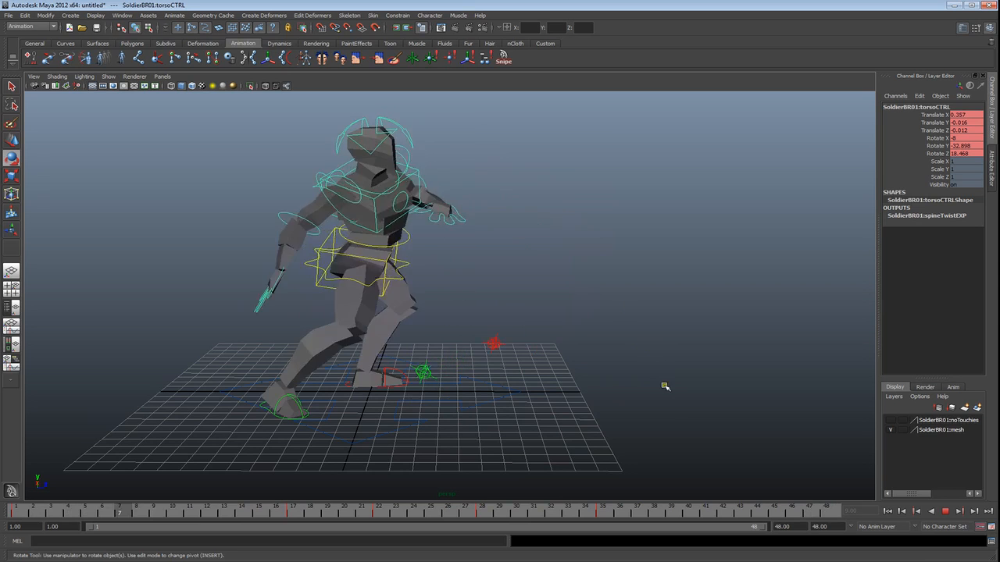
{"action": "left_click", "coordinate": [946, 512]}
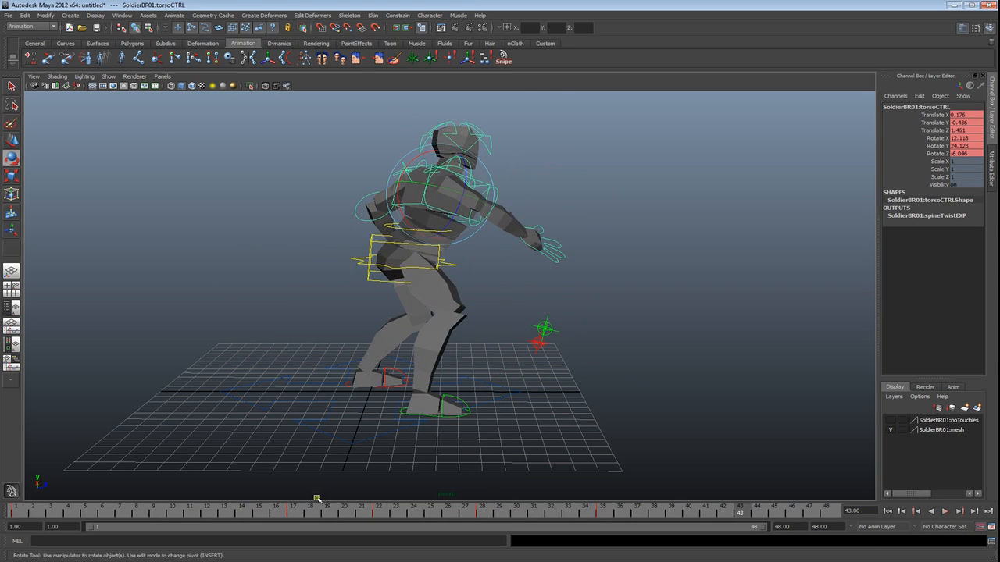
Step: Rotate the torso control to 0.064, 24.484, -30.277 at frame 22 and to 63.448, 44.957, 54.657 at frame 28
{"action": "left_click_drag", "start_coordinate": [333, 512], "coordinate": [378, 511]}
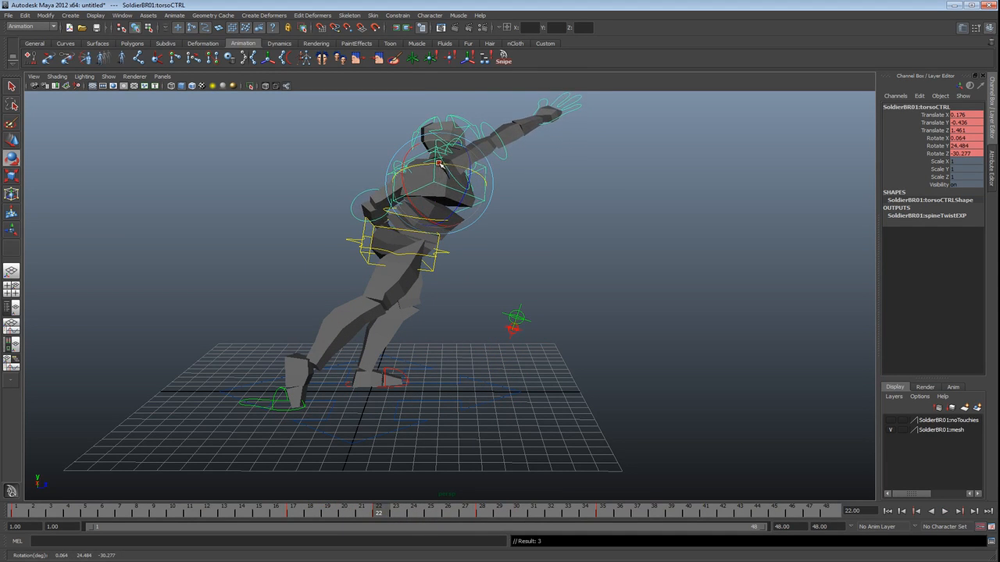
{"action": "left_click", "coordinate": [482, 513]}
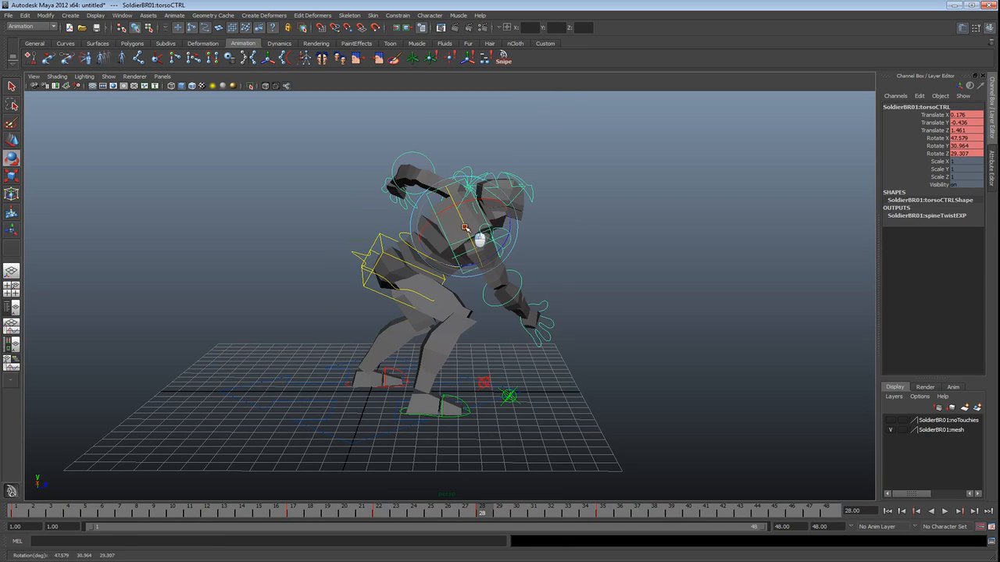
{"action": "left_click_drag", "start_coordinate": [482, 242], "coordinate": [385, 259], "text": "alt"}
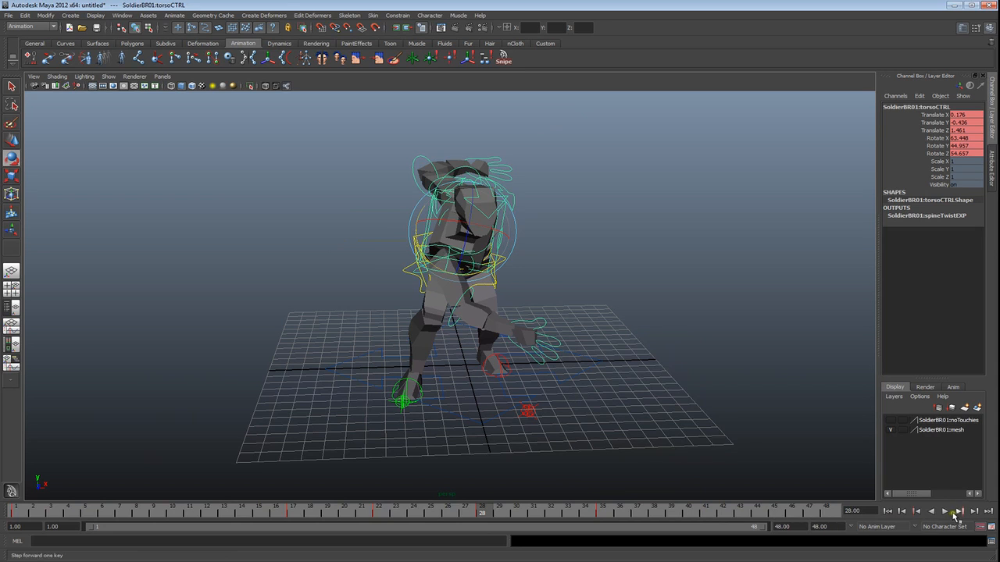
Step: Play back the animation and check the stronger torso twist from the front and side
{"action": "left_click", "coordinate": [946, 512]}
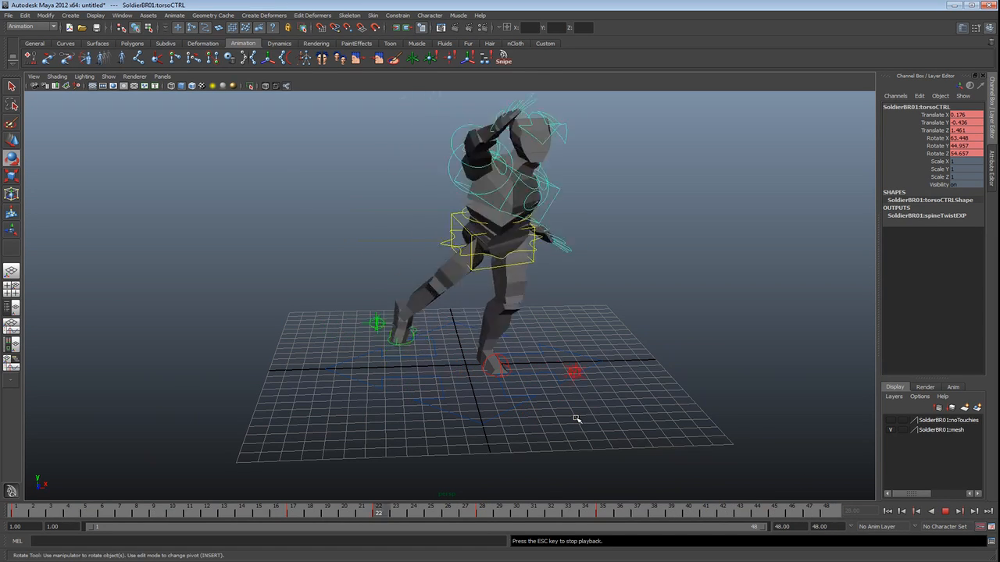
{"action": "left_click_drag", "start_coordinate": [364, 382], "coordinate": [445, 371], "text": "alt"}
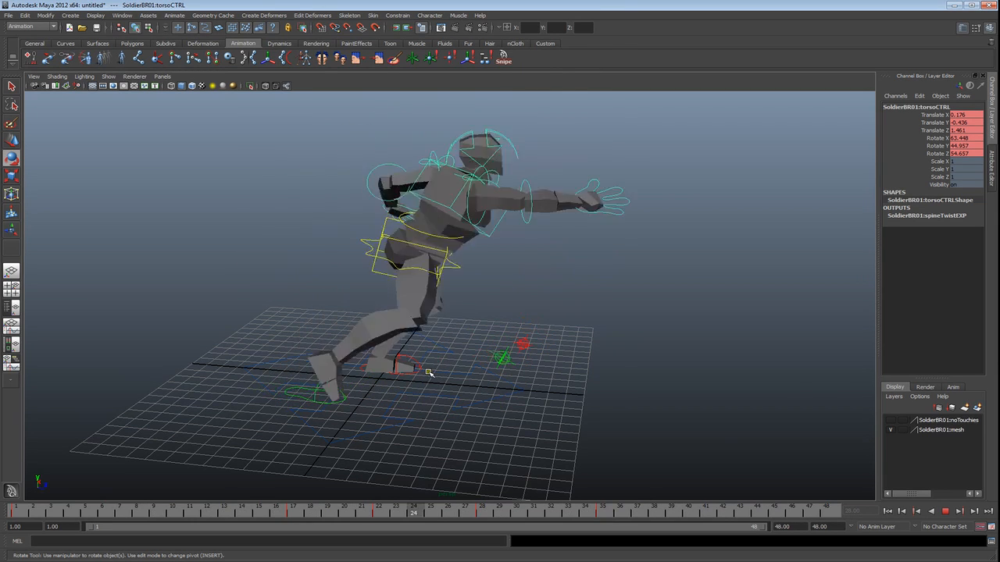